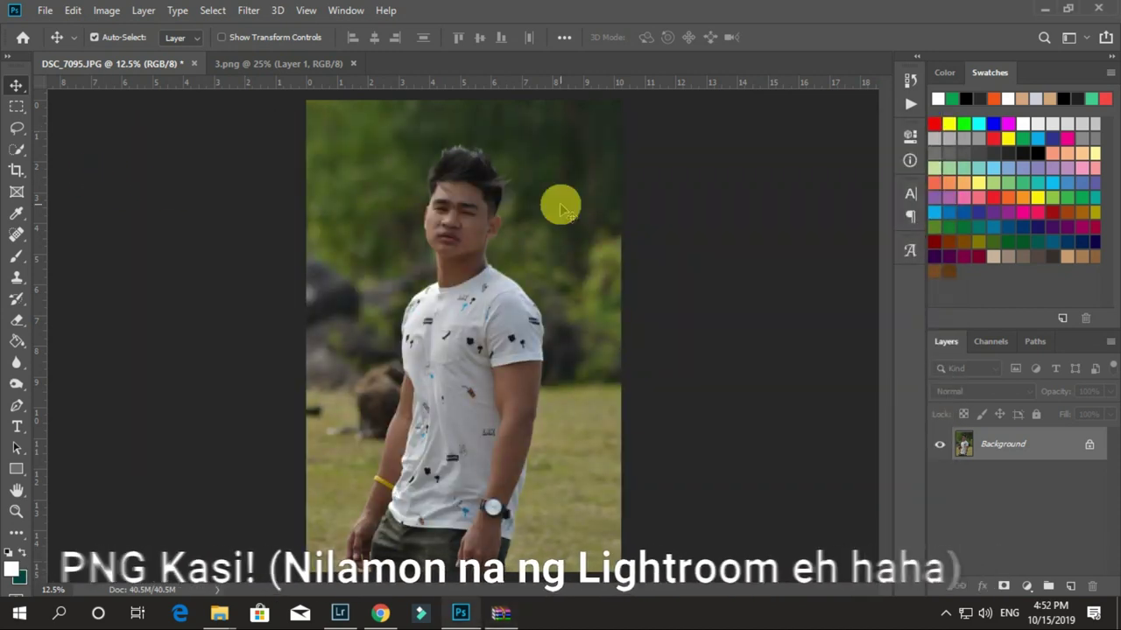
Step: Drag the 3.png cartoon head onto DSC_7095.JPG as a new layer above the background
click(302, 64)
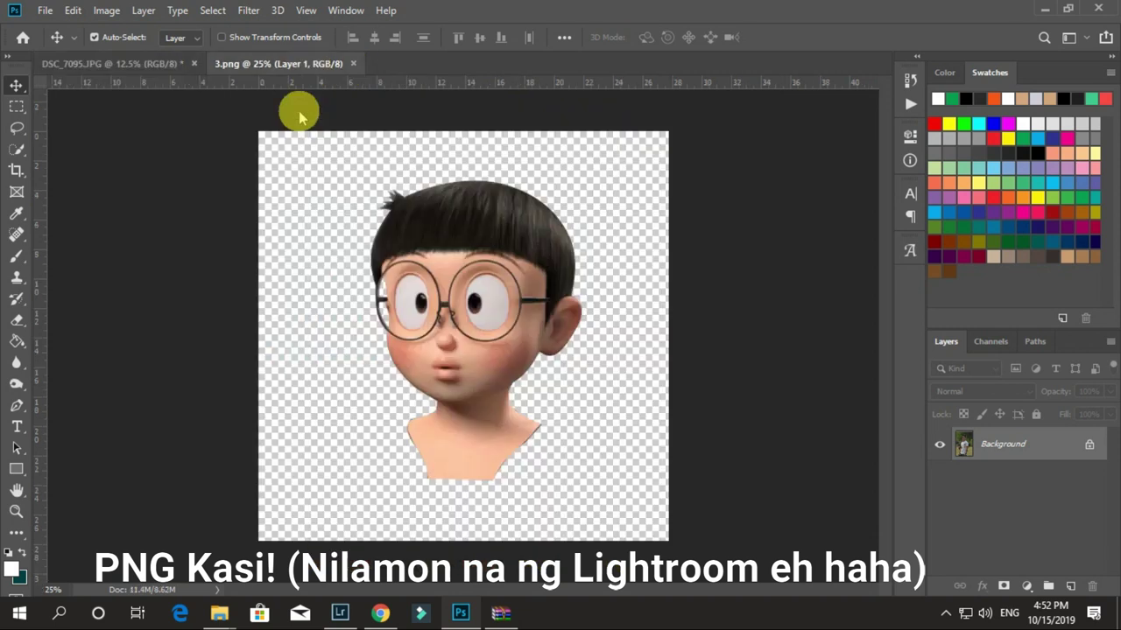
click(150, 63)
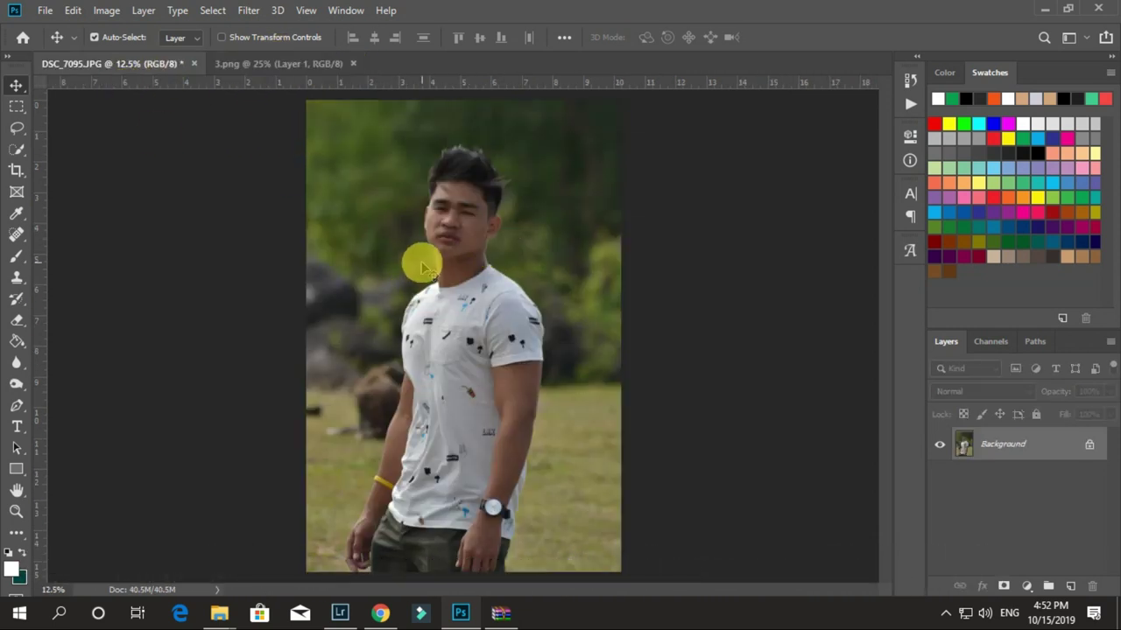
click(275, 64)
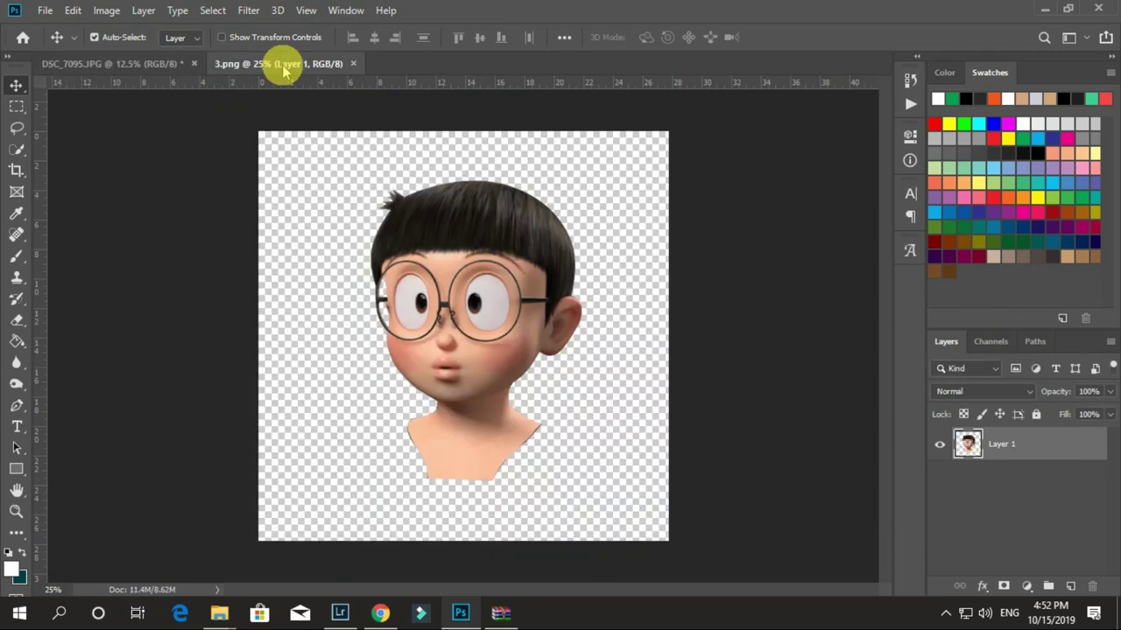
drag(276, 64, 570, 127)
drag(738, 302, 396, 261)
mouse_move(677, 129)
mouse_down()
mouse_move(463, 55)
mouse_move(221, 64)
mouse_up()
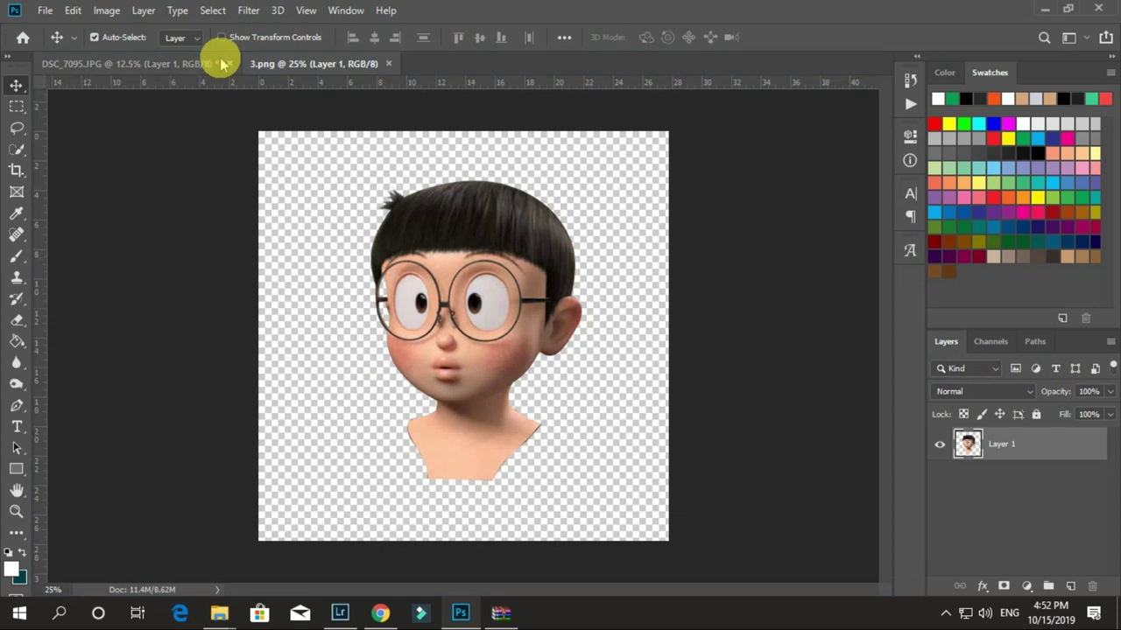
click(144, 64)
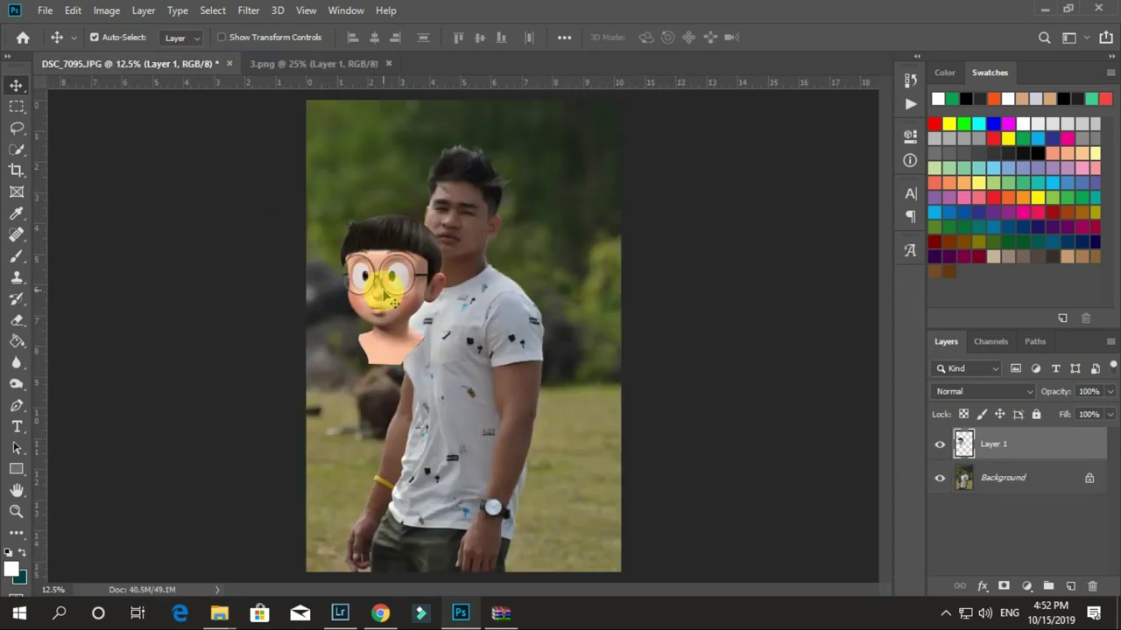
Step: Move the cartoon head over the man's face and scale it to about 105%
drag(385, 297, 449, 226)
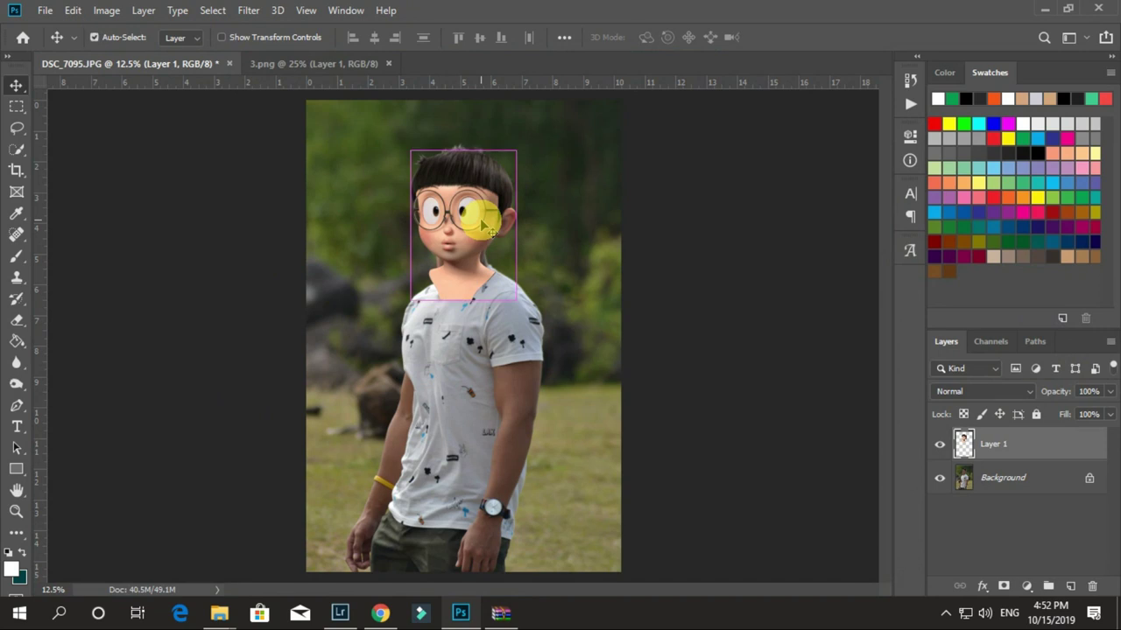
key(ctrl+t)
drag(517, 301, 522, 306)
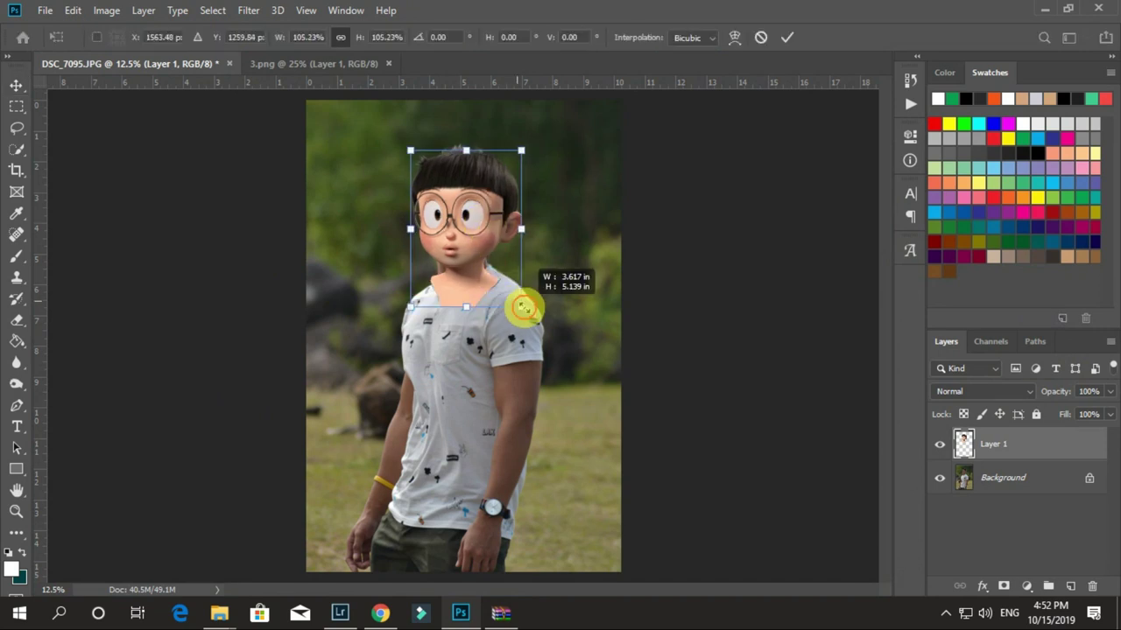
drag(374, 265, 454, 230)
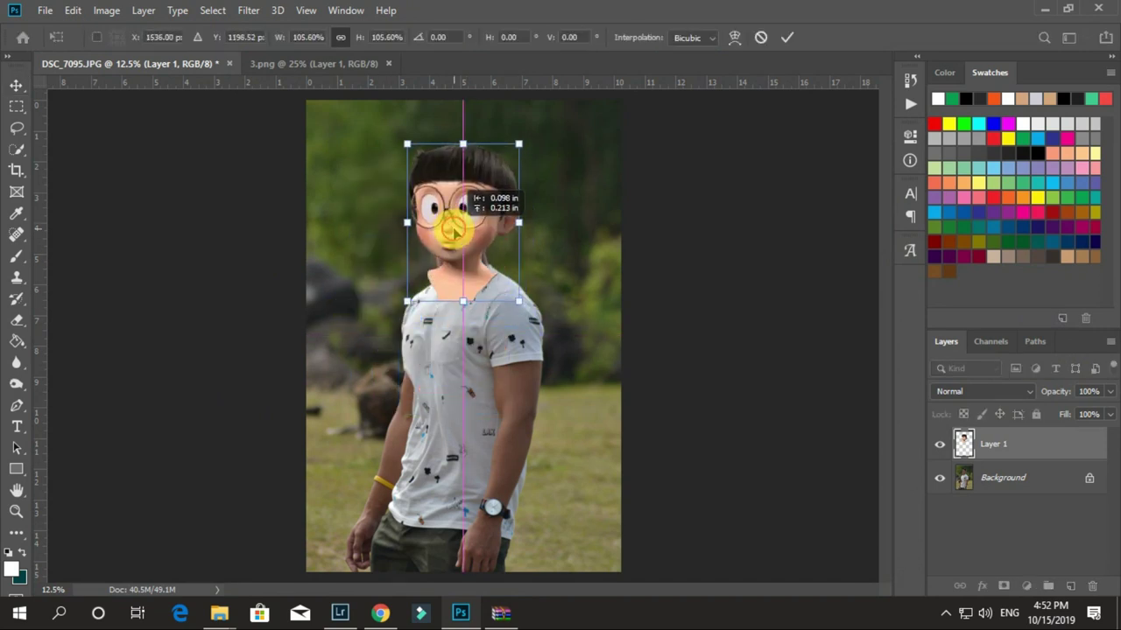
click(15, 85)
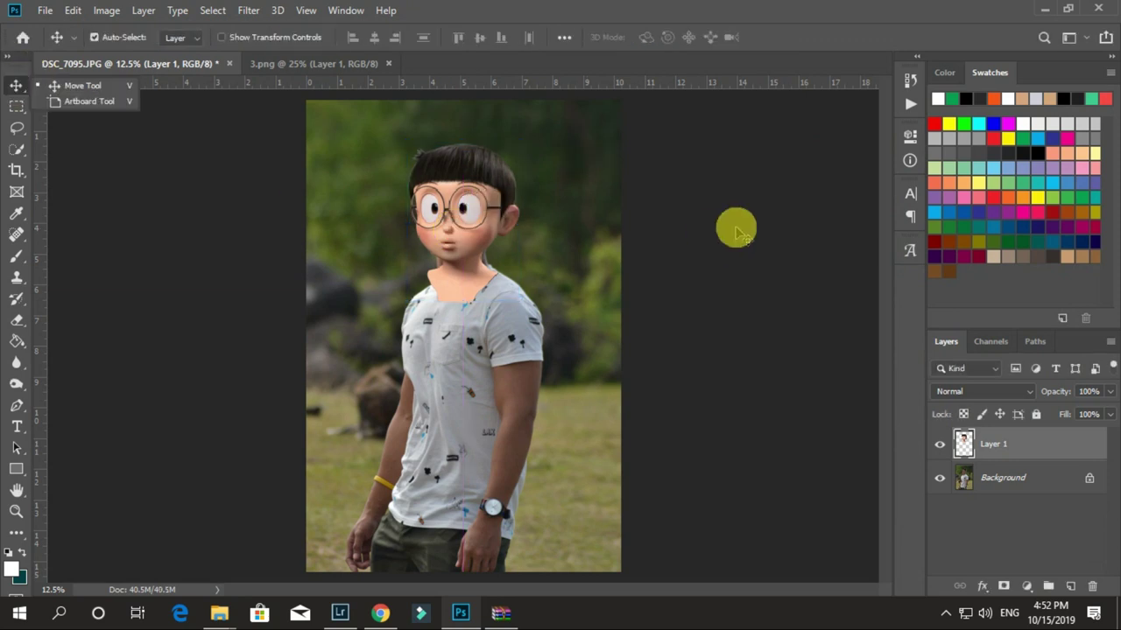
Step: Apply Auto Tone, Auto Contrast and Auto Color to the head layer
click(106, 10)
click(112, 77)
click(106, 9)
click(132, 93)
click(106, 10)
click(132, 110)
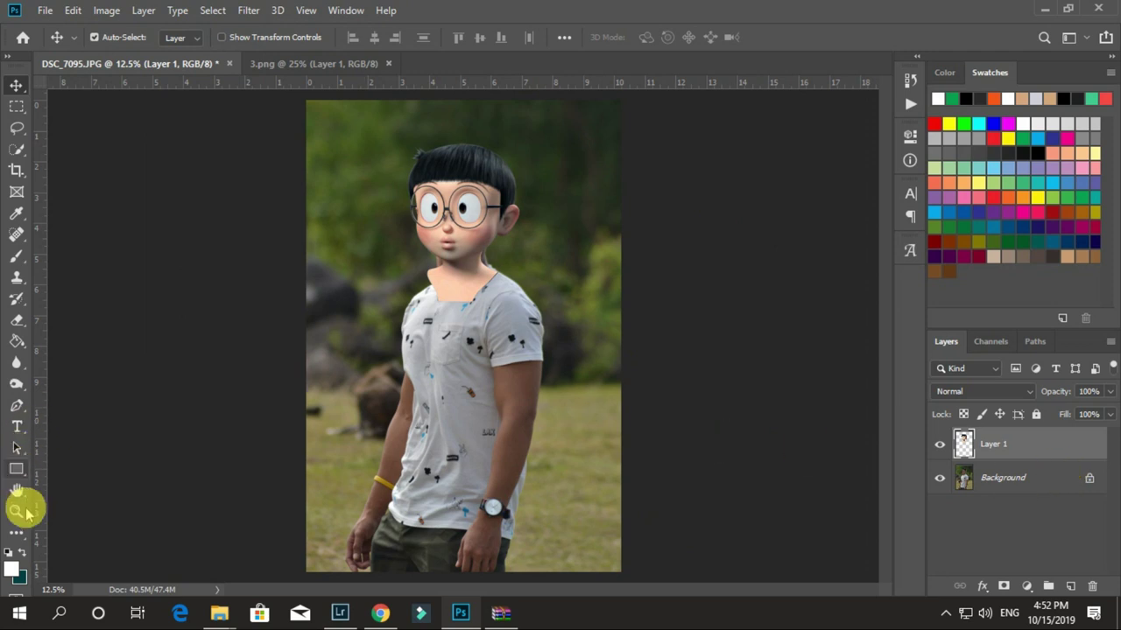
Step: Nudge the head up over the neck and zoom in on the neck and shoulders
mouse_move(453, 215)
mouse_down()
mouse_move(464, 200)
mouse_move(455, 223)
mouse_up()
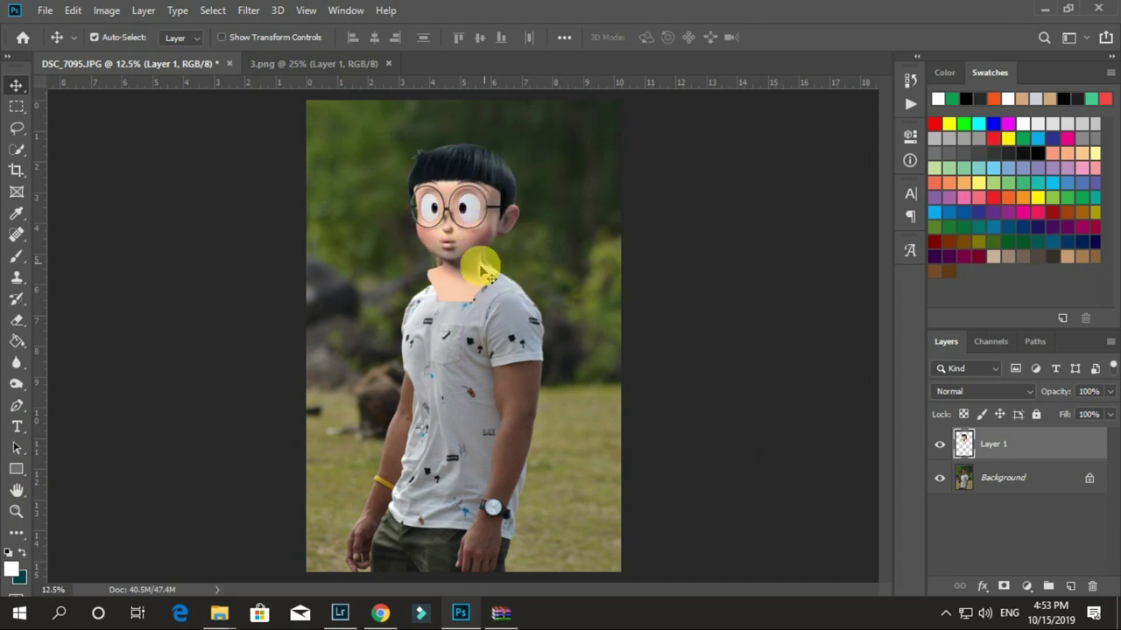
click(16, 511)
click(451, 313)
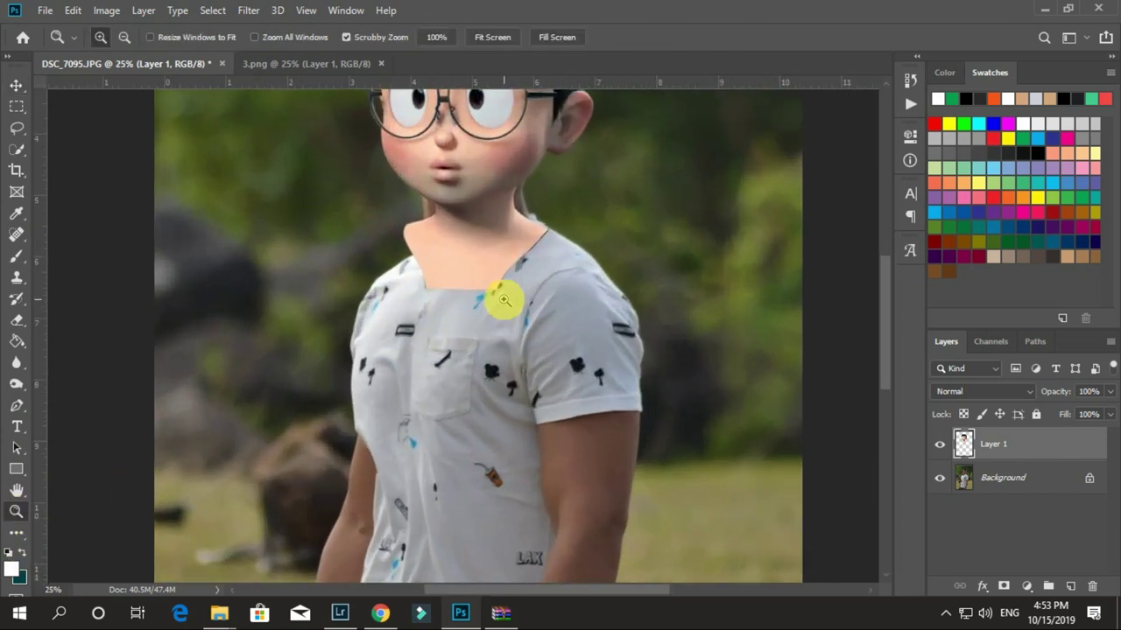
Step: Zoom closer on the neck and set up the Eraser with a soft round brush
click(504, 300)
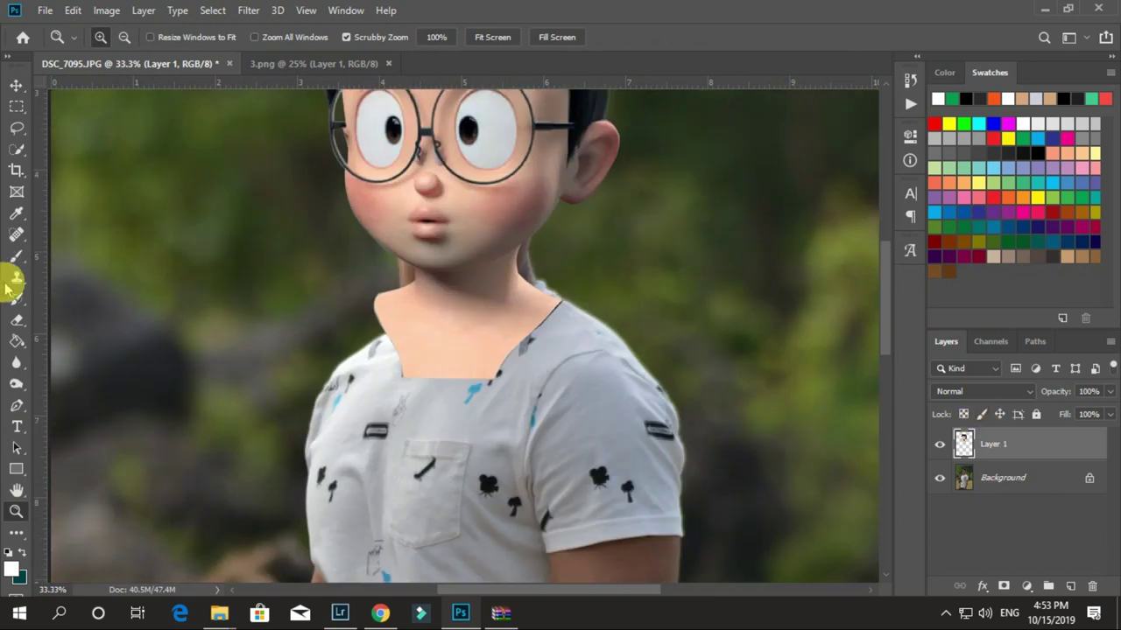
click(15, 320)
click(79, 320)
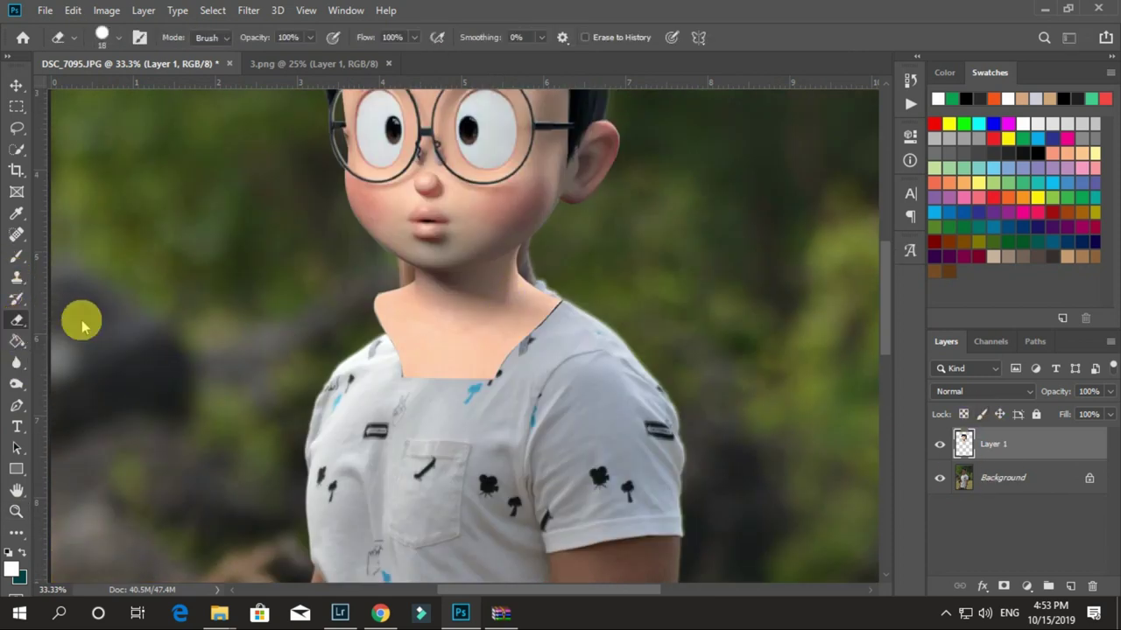
right_click(538, 372)
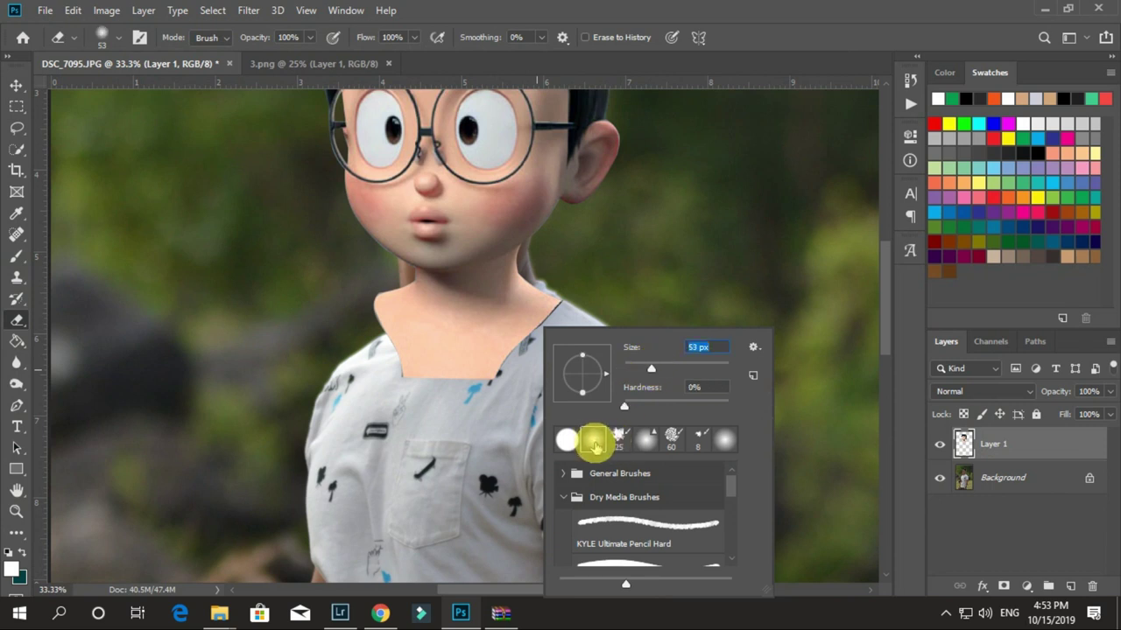
click(563, 496)
click(565, 474)
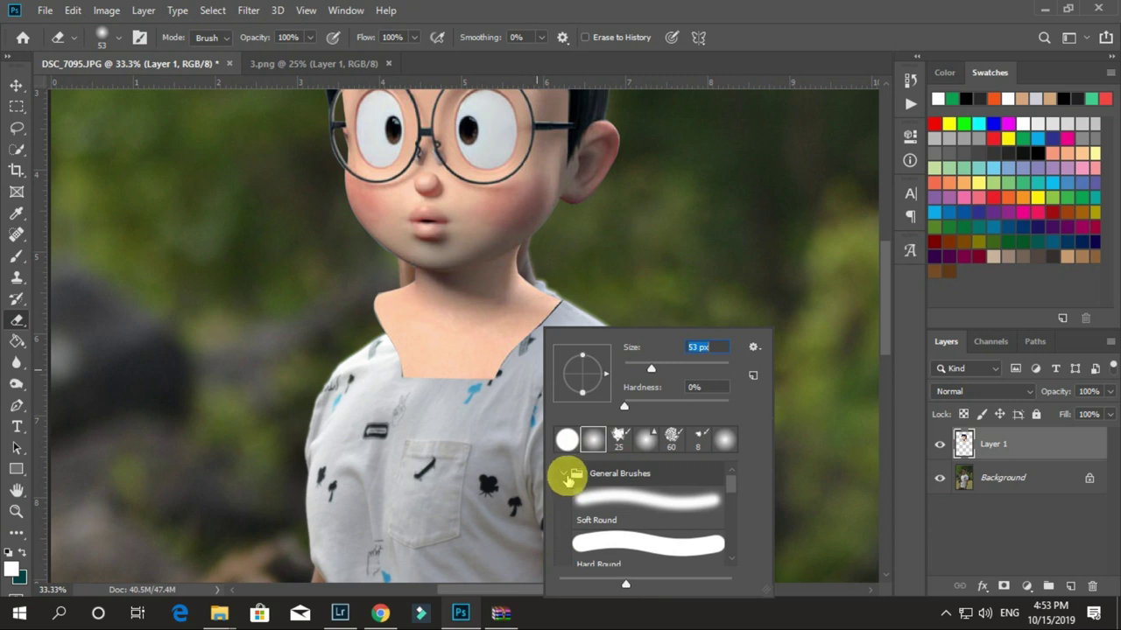
click(567, 478)
double_click(594, 439)
right_click(540, 357)
Step: Erase the cartoon's neck edge so the man's real neck shows through
drag(655, 369, 653, 370)
mouse_move(430, 393)
mouse_down()
mouse_move(520, 371)
mouse_move(543, 314)
mouse_up()
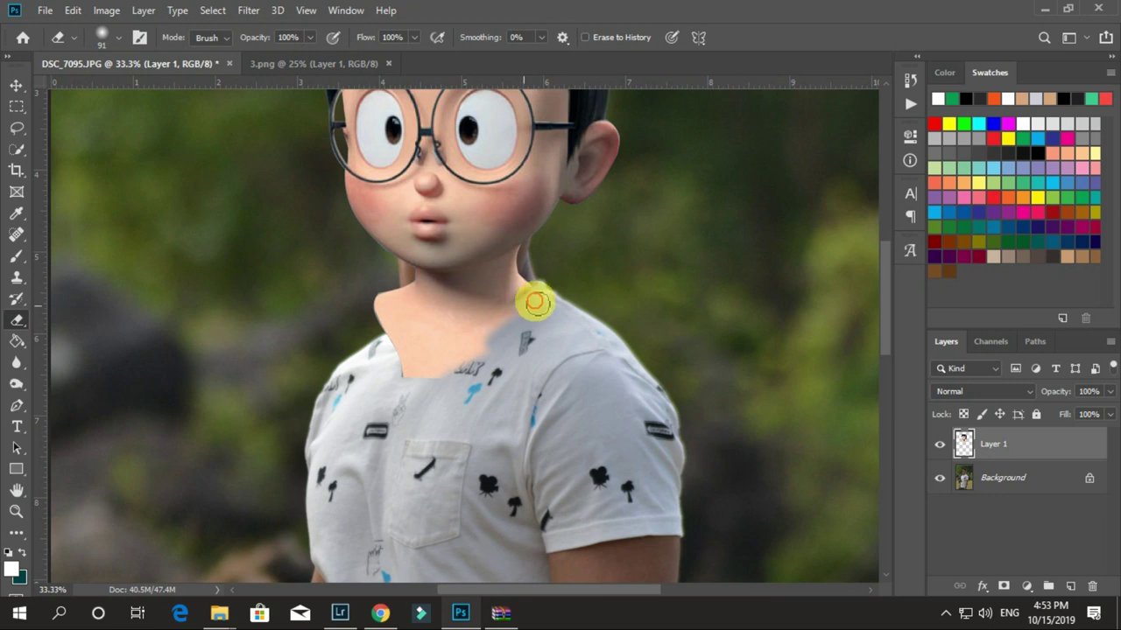
key(ctrl+z)
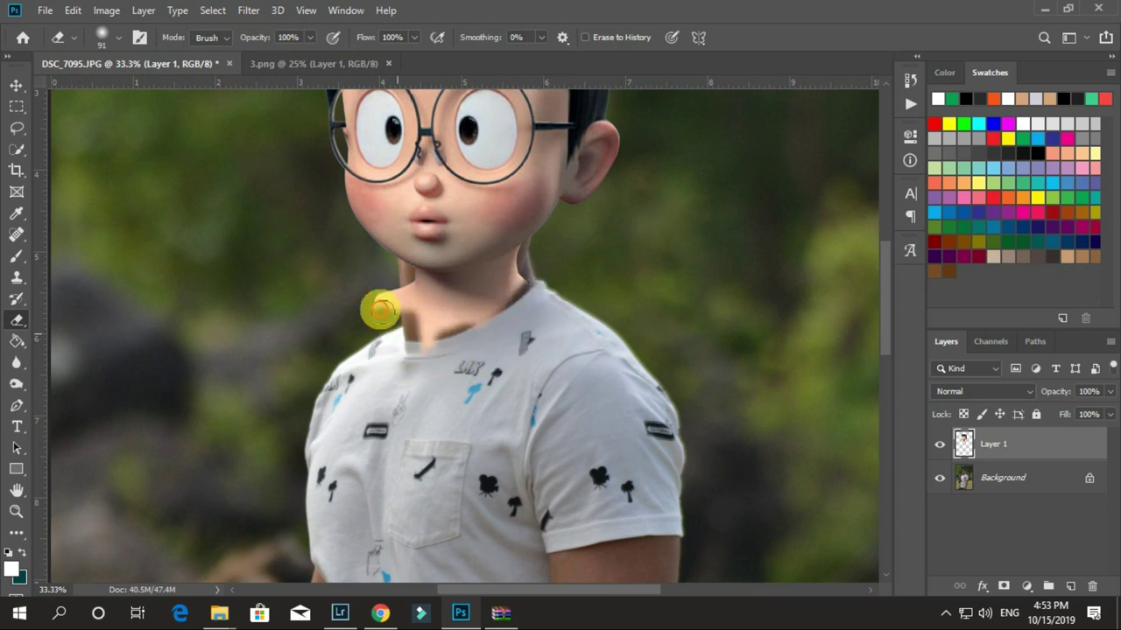
mouse_move(397, 305)
mouse_down()
mouse_move(430, 338)
mouse_move(493, 318)
mouse_move(531, 263)
mouse_move(404, 312)
mouse_move(476, 312)
mouse_move(421, 318)
mouse_move(527, 273)
mouse_move(429, 302)
mouse_move(499, 333)
mouse_move(415, 289)
mouse_move(459, 324)
mouse_up()
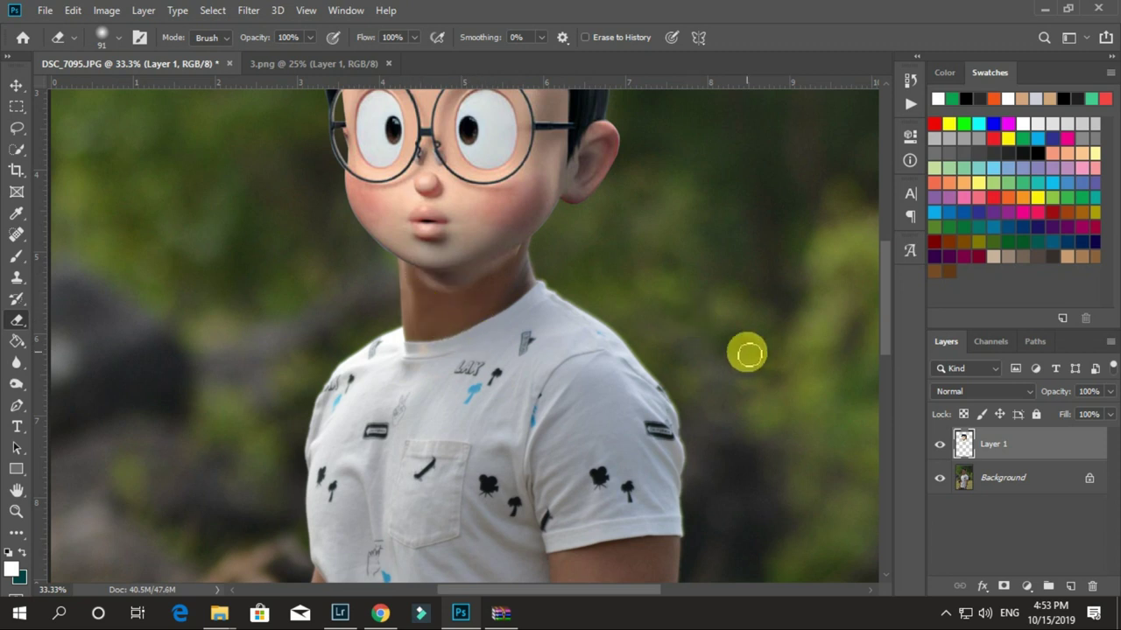
right_click(748, 346)
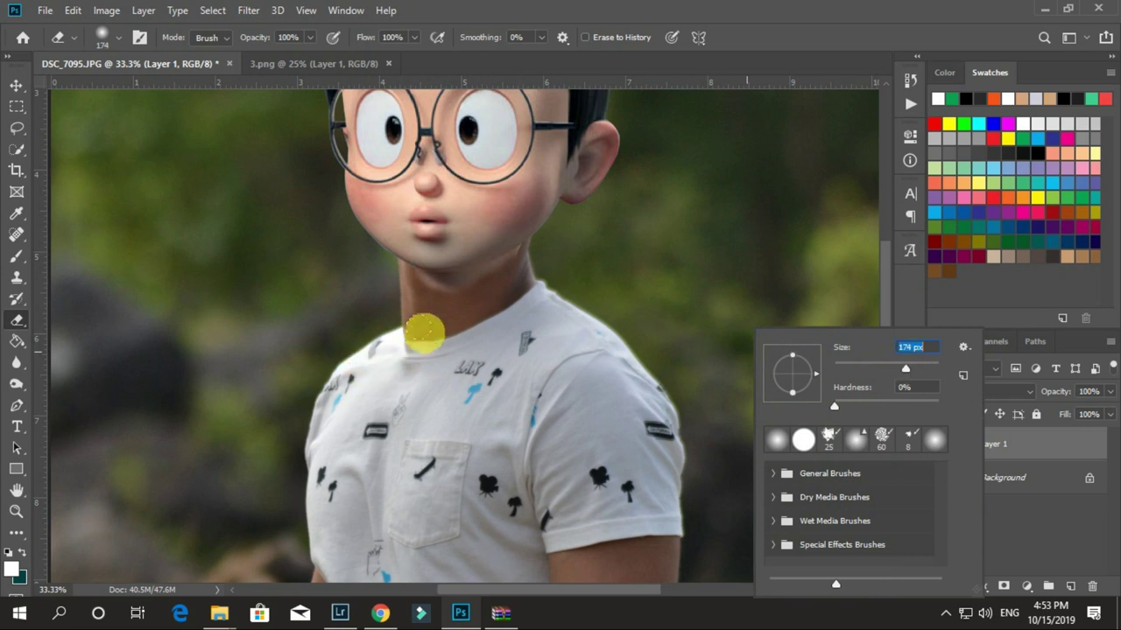
key(Return)
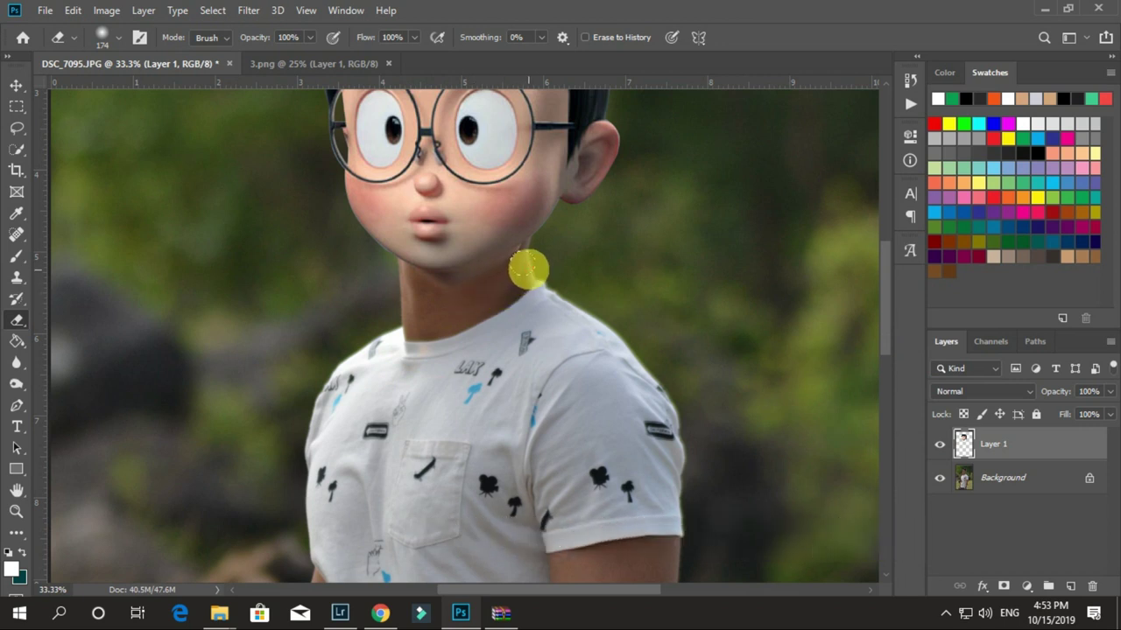
Step: Shrink the eraser brush, then fit the whole image on screen
right_click(570, 293)
drag(711, 325, 700, 328)
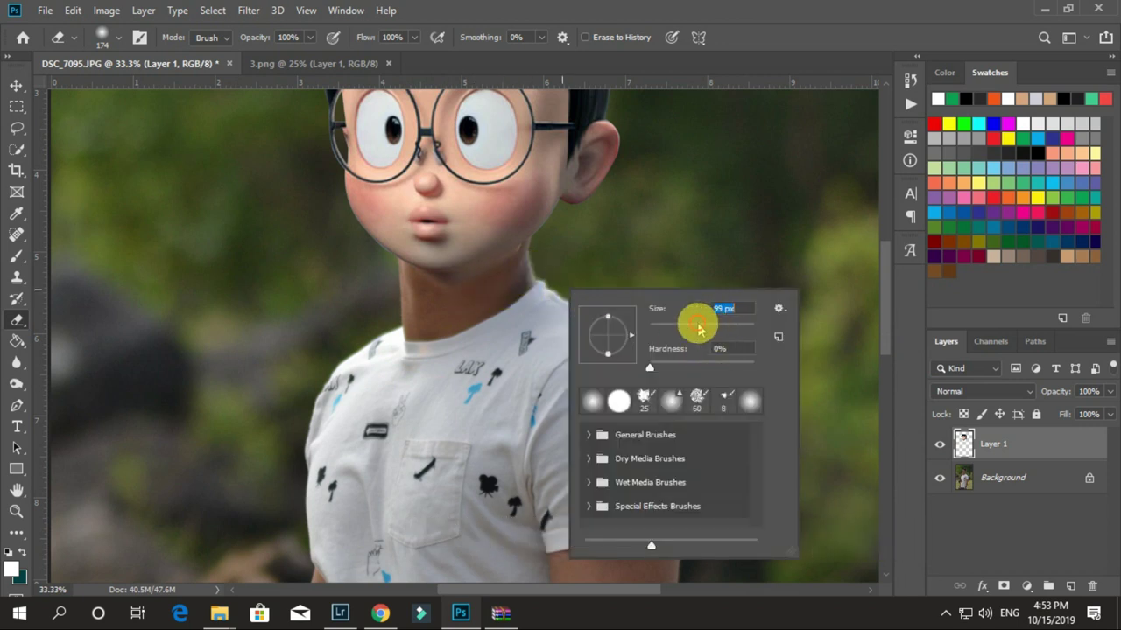
click(526, 263)
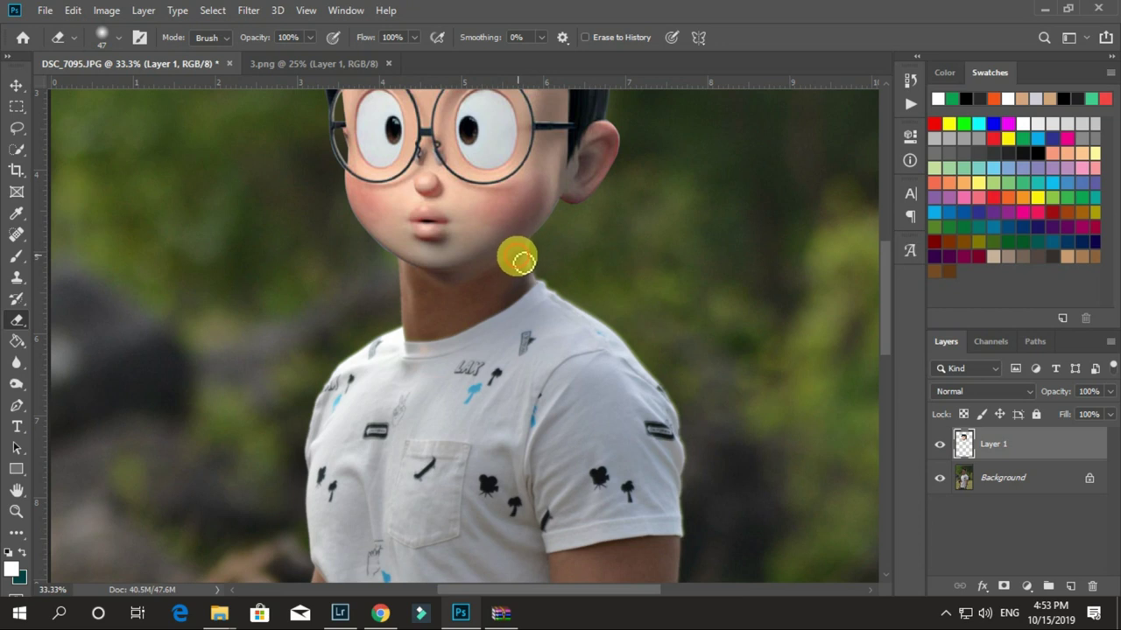
scroll(595, 326, up, 2)
scroll(595, 326, up, 1)
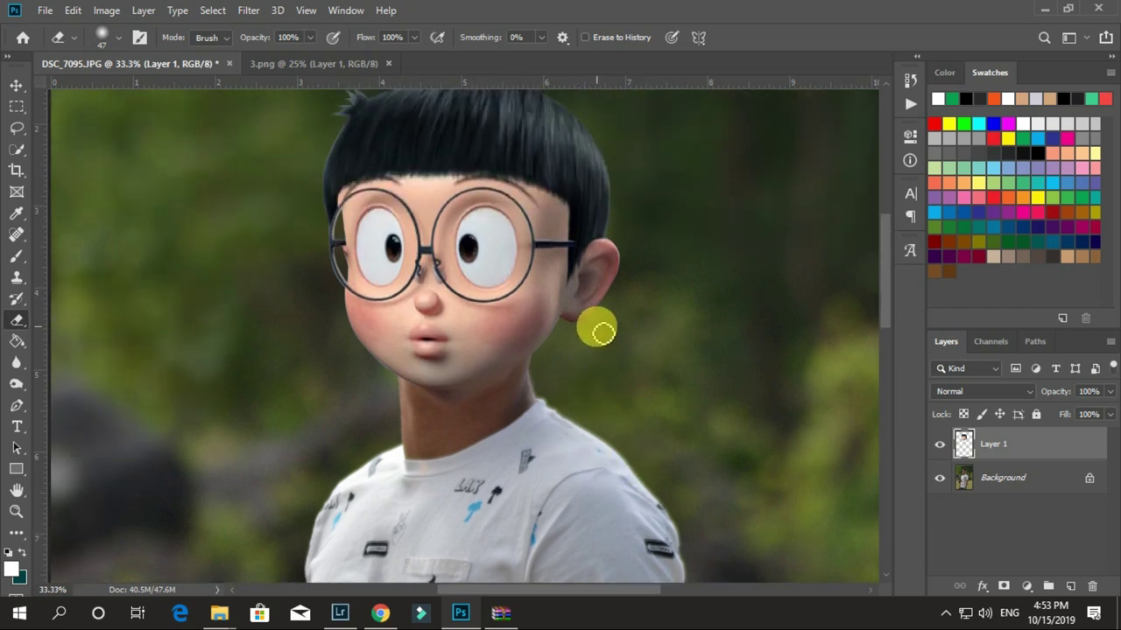
click(18, 513)
click(493, 36)
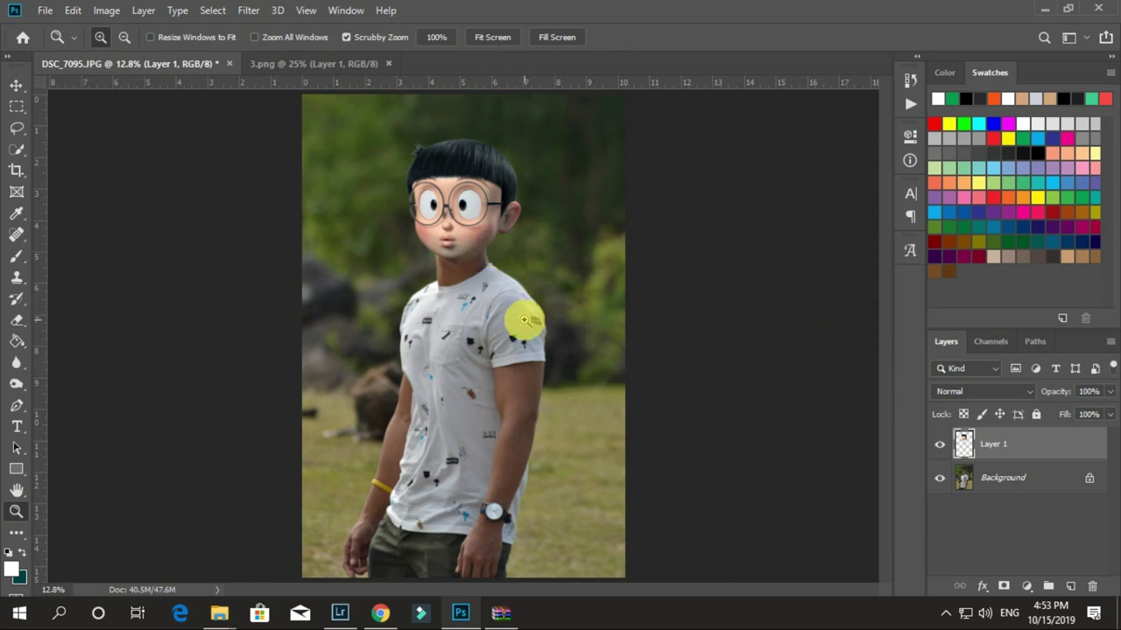
Step: Reposition the cartoon head layer so it sits on the man's neck
click(472, 278)
double_click(472, 278)
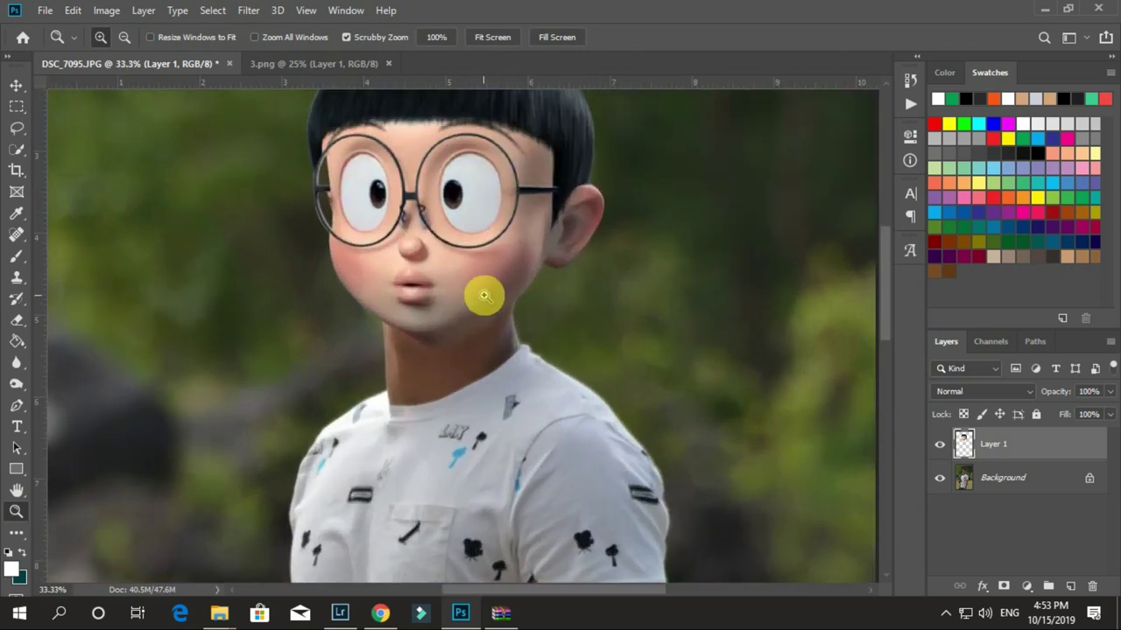
click(17, 85)
mouse_move(424, 230)
mouse_down()
mouse_move(758, 372)
mouse_move(434, 214)
mouse_up()
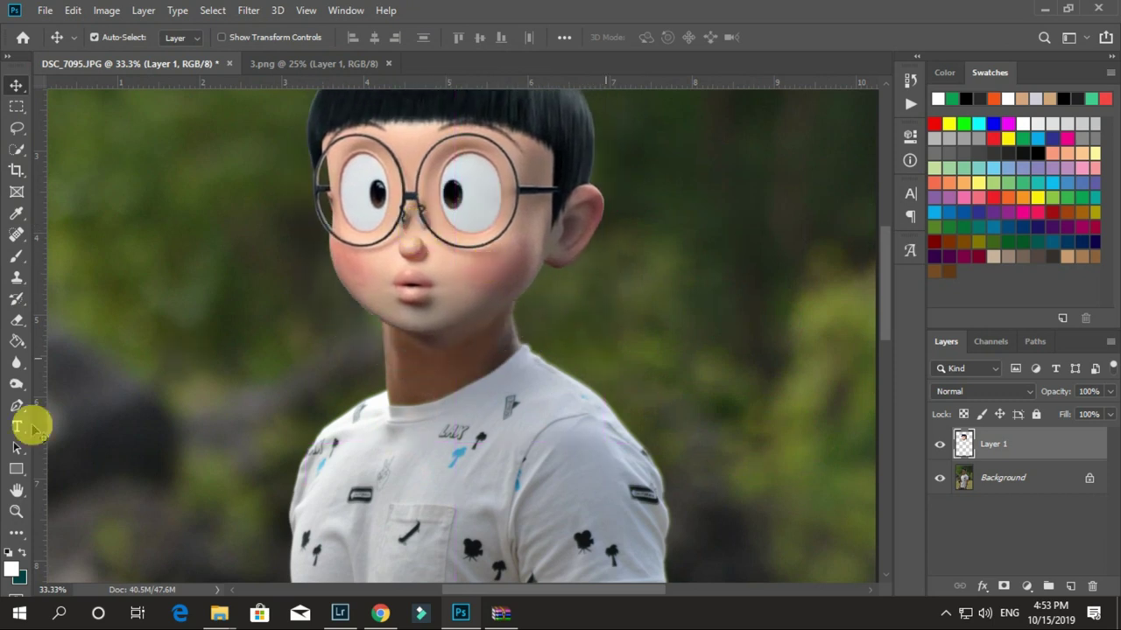
click(16, 511)
click(491, 37)
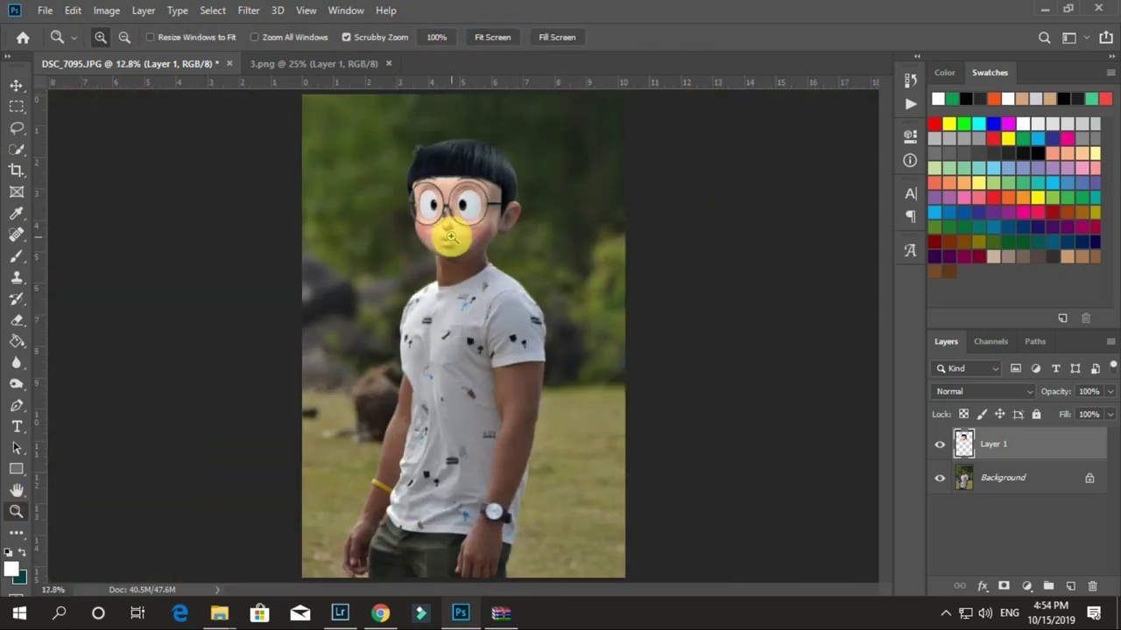
drag(444, 231, 514, 253)
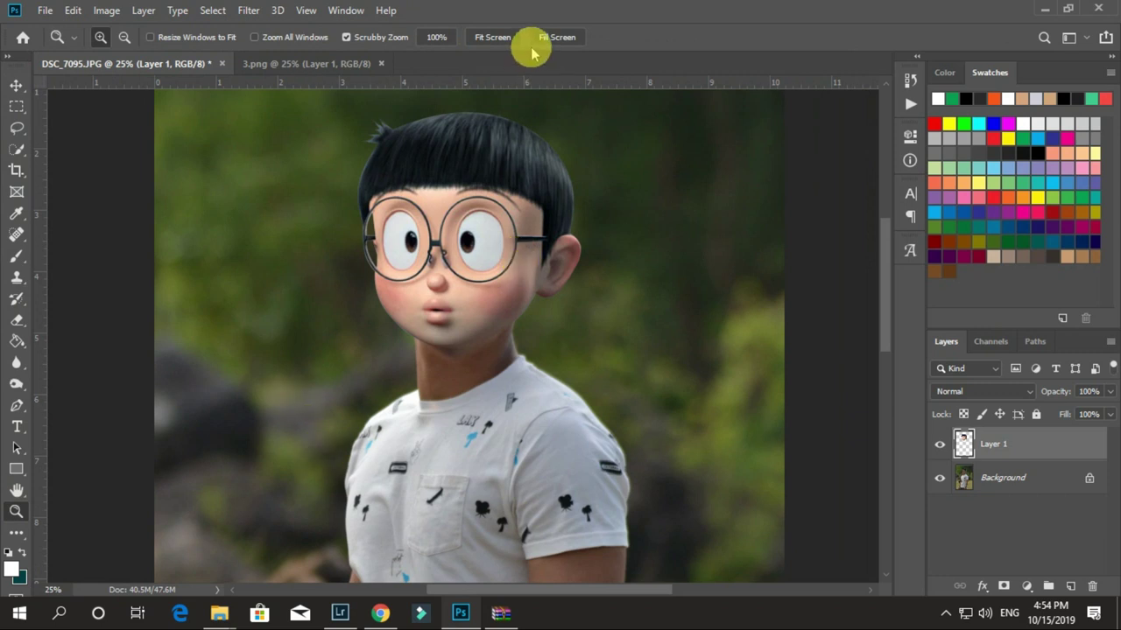
click(512, 38)
Step: Scale the cartoon head down very slightly and commit the transform
key(ctrl+t)
drag(519, 301, 518, 298)
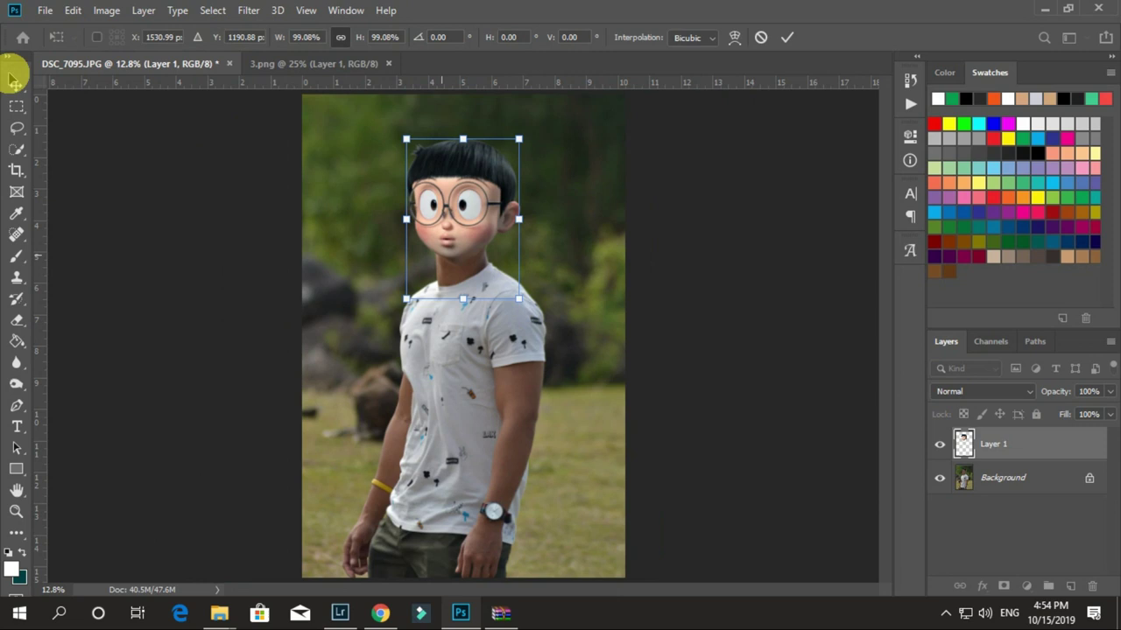
right_click(15, 106)
click(53, 104)
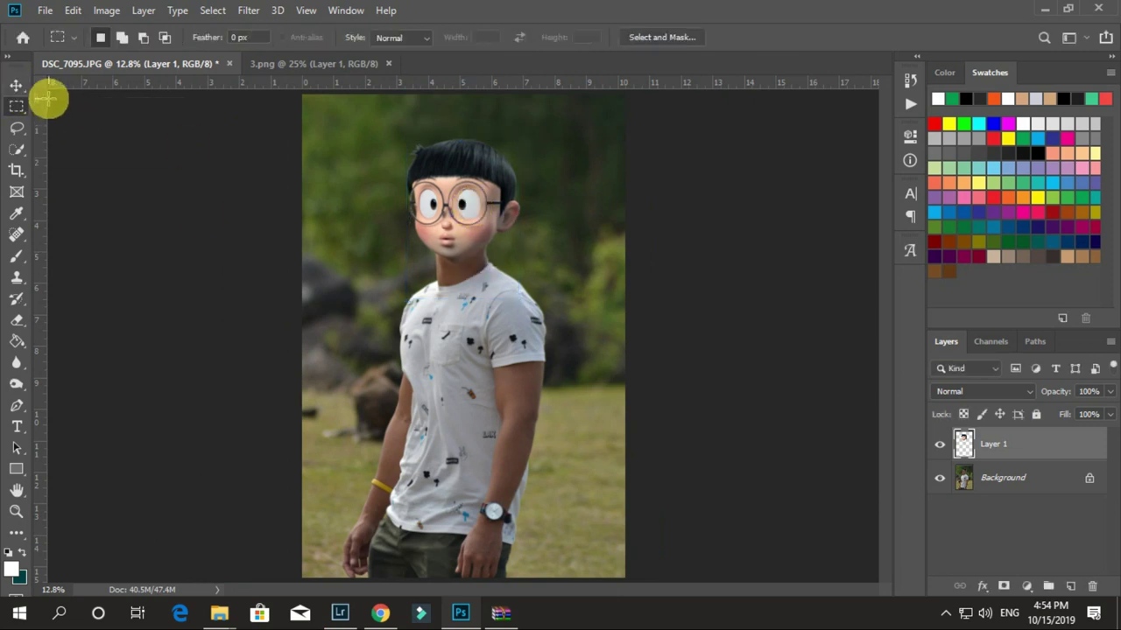
Step: Apply Hue/Saturation to the head with Master Hue +2 and Saturation +15
right_click(15, 85)
click(44, 85)
click(106, 10)
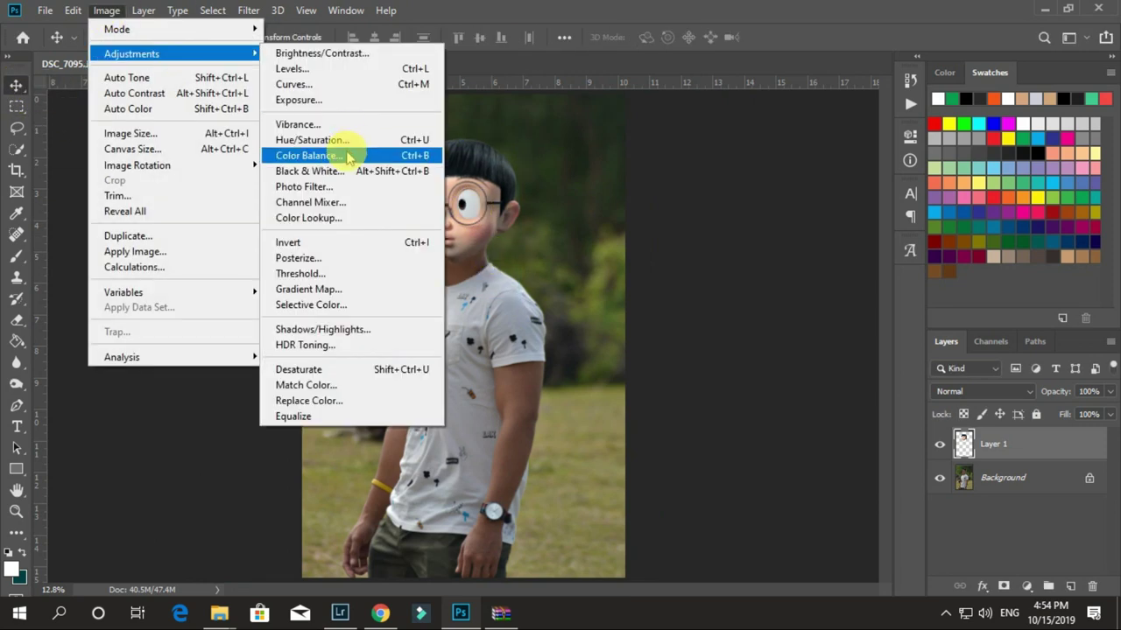
click(311, 139)
drag(843, 239, 858, 238)
click(751, 149)
click(750, 260)
drag(843, 195, 827, 196)
click(755, 149)
click(756, 149)
click(753, 151)
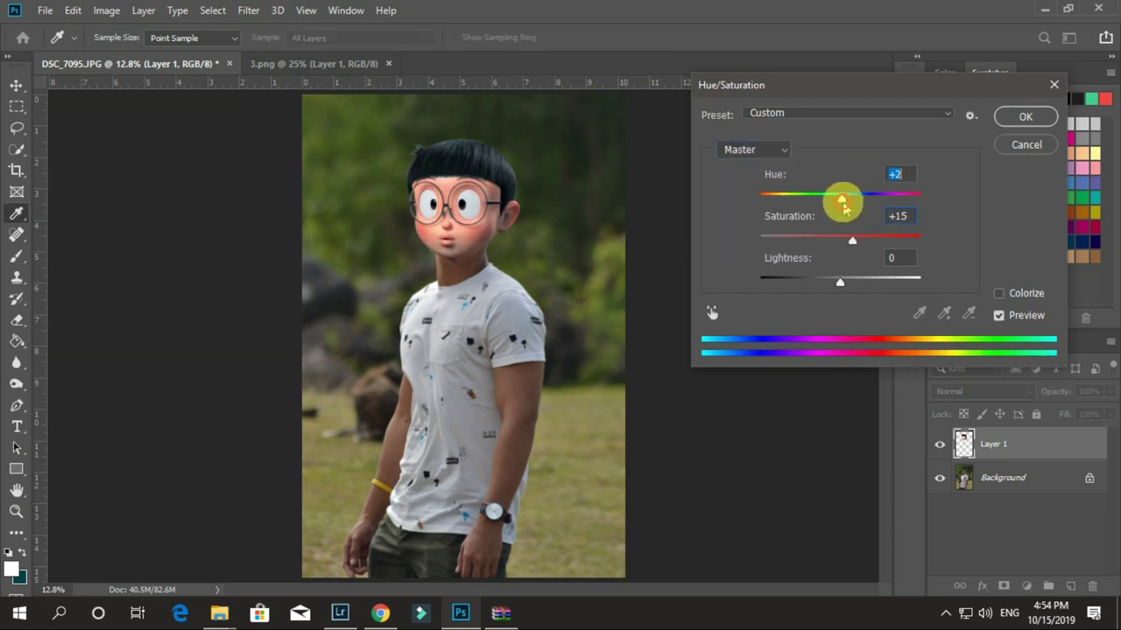
key(Return)
Step: Zoom the view in and select the Eraser tool
key(ctrl+plus)
key(ctrl+plus)
key(ctrl+plus)
right_click(16, 320)
click(79, 319)
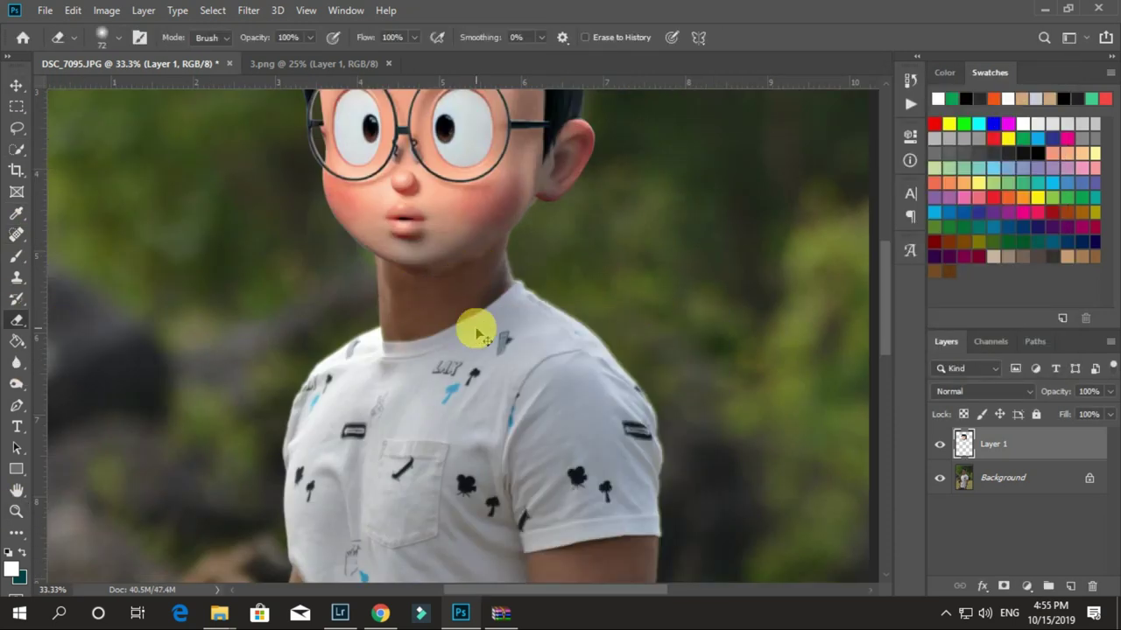
Step: Fit the whole image on screen to frame the cartoon head
click(15, 512)
key(ctrl+0)
click(106, 10)
click(451, 213)
click(492, 37)
key(ctrl+plus)
key(ctrl+plus)
key(ctrl+plus)
click(16, 85)
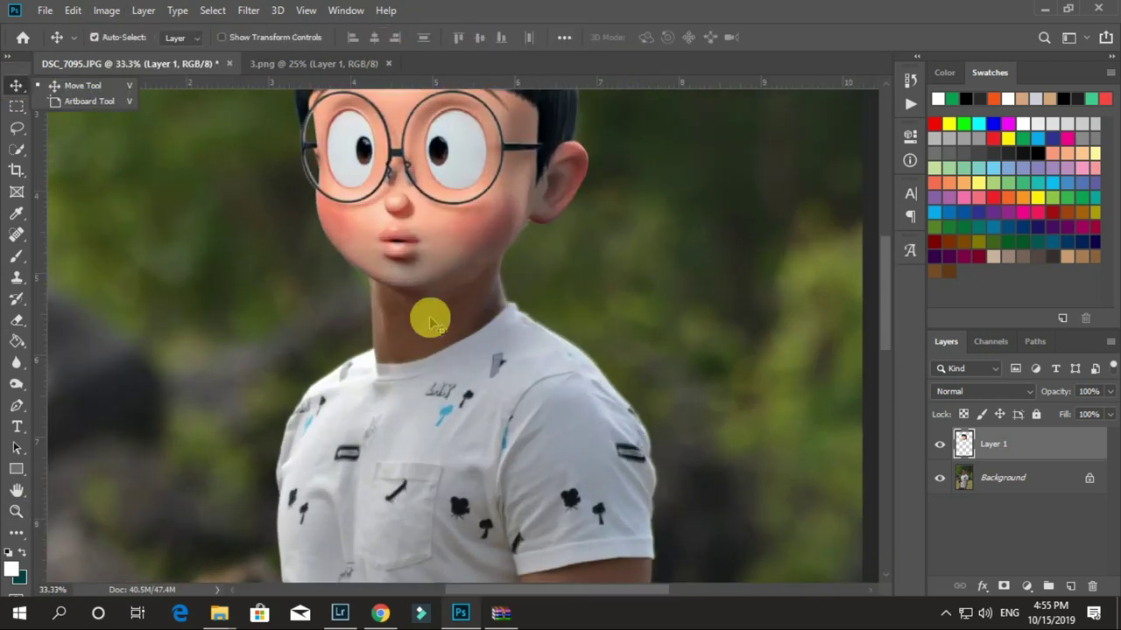
click(16, 512)
click(492, 37)
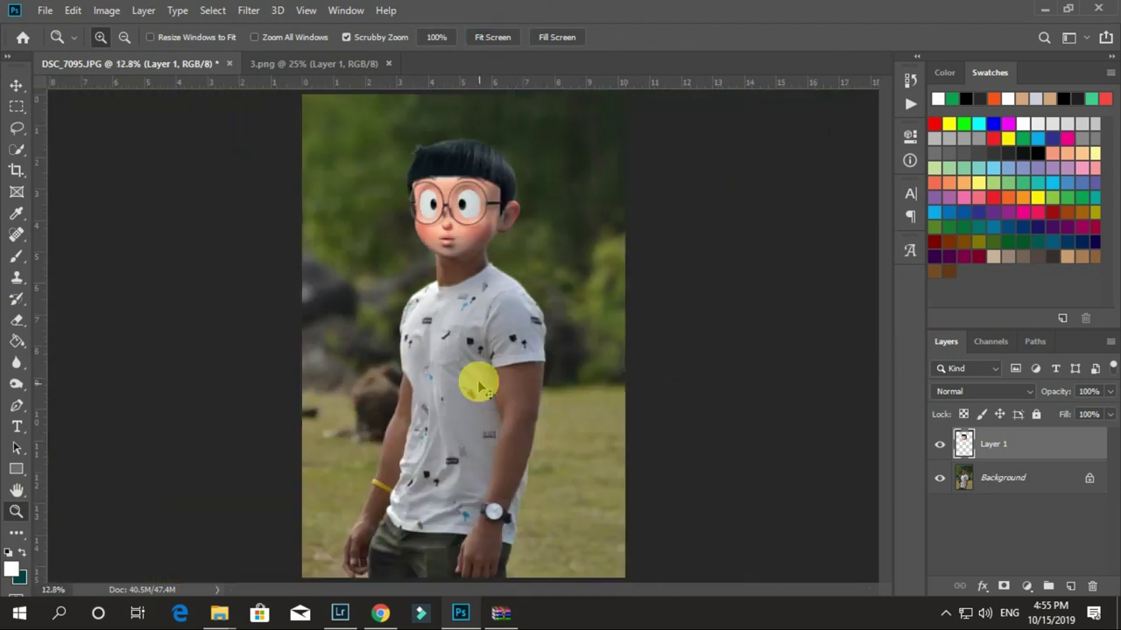
Step: Rotate the cartoon head about 17° and fine-tune its position
key(ctrl+t)
drag(551, 213, 582, 246)
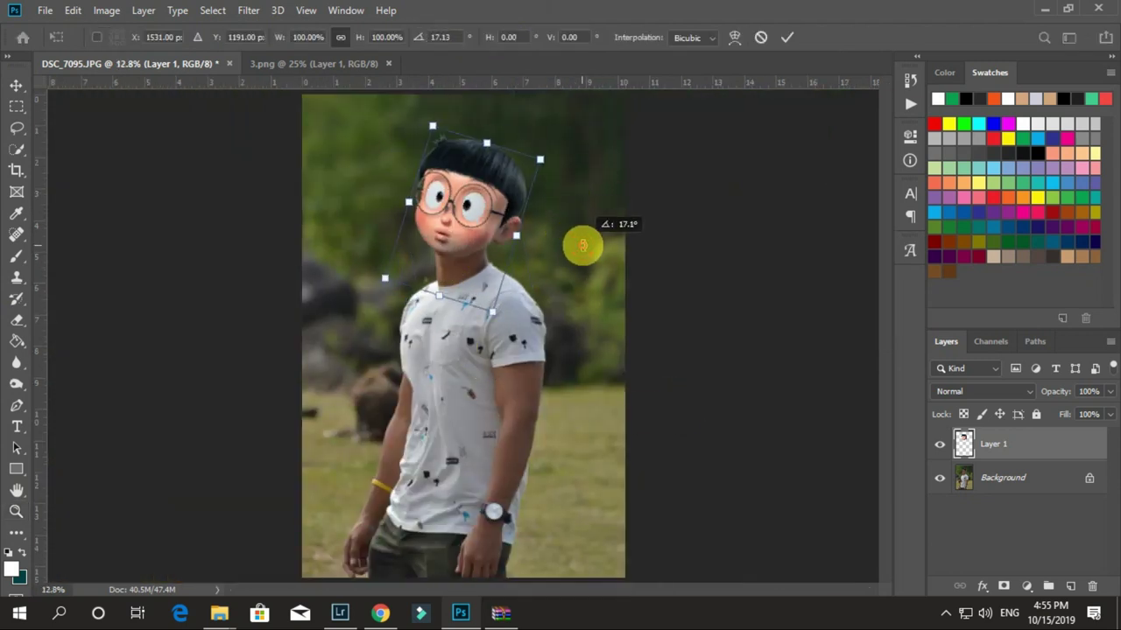
click(15, 85)
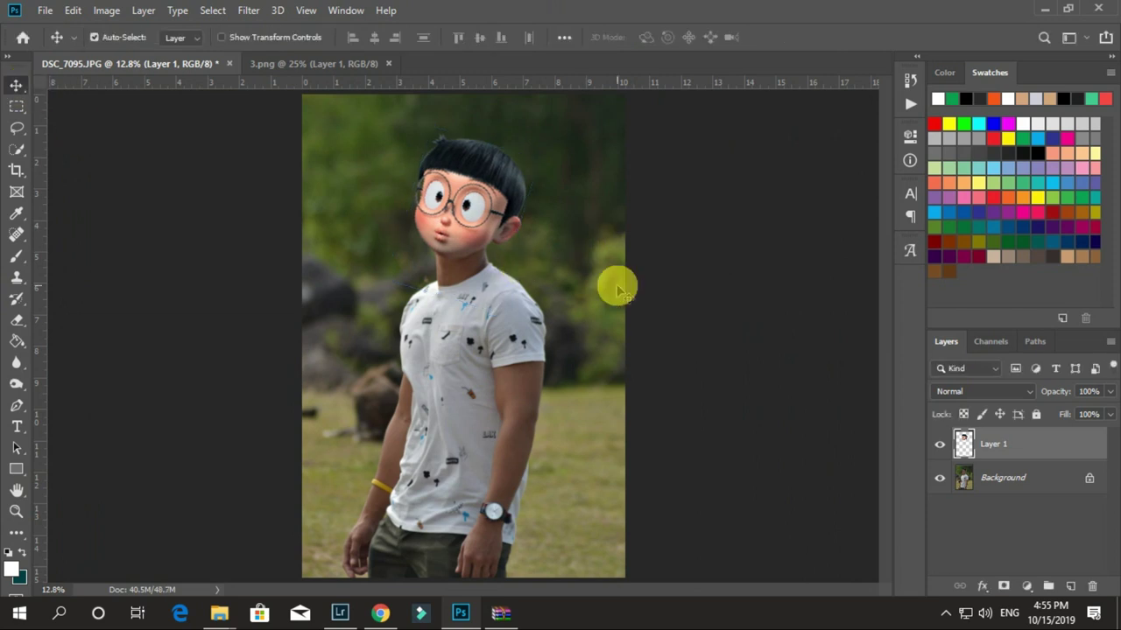
drag(446, 225, 439, 226)
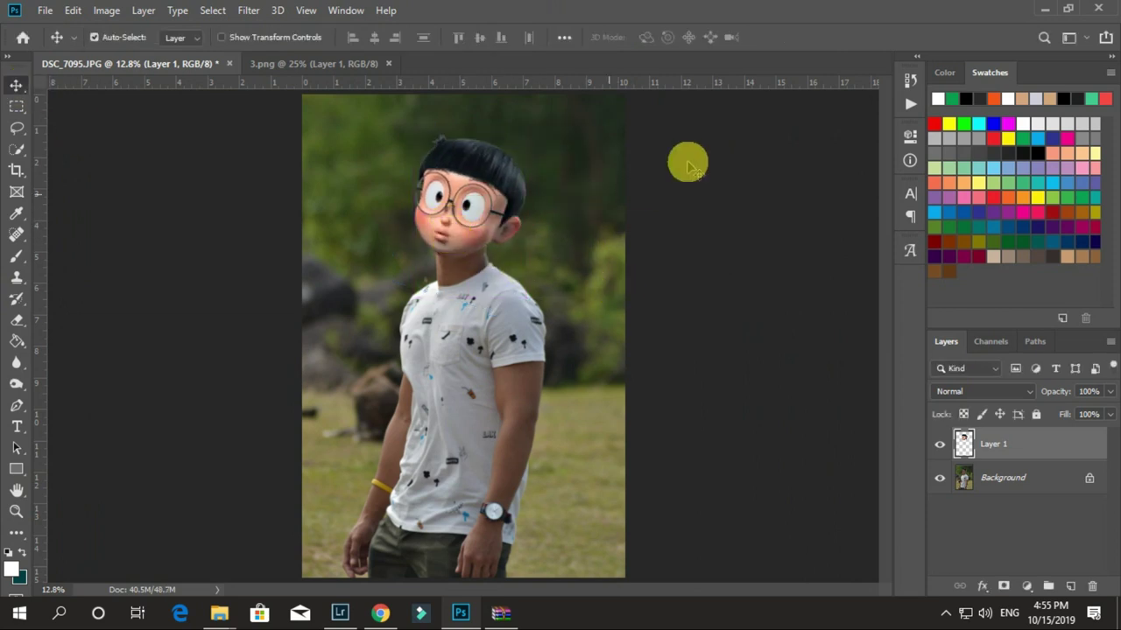
Step: Zoom in on the shirt collar and shift the head's position on the neck
click(16, 511)
click(465, 289)
scroll(473, 298, up, 3)
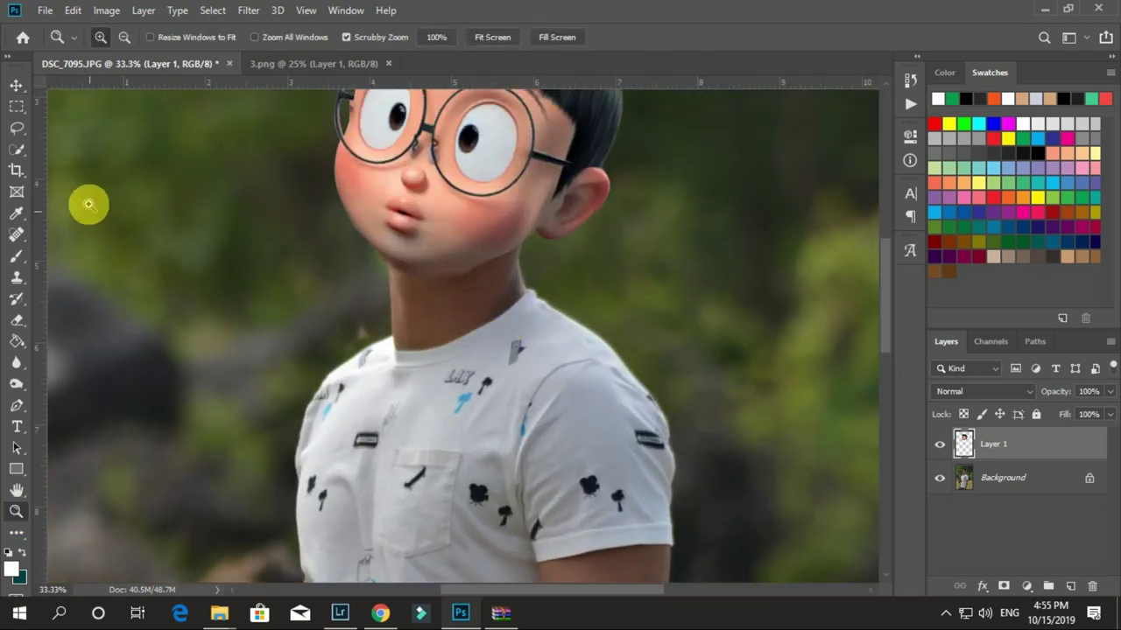
click(16, 85)
drag(440, 233, 457, 233)
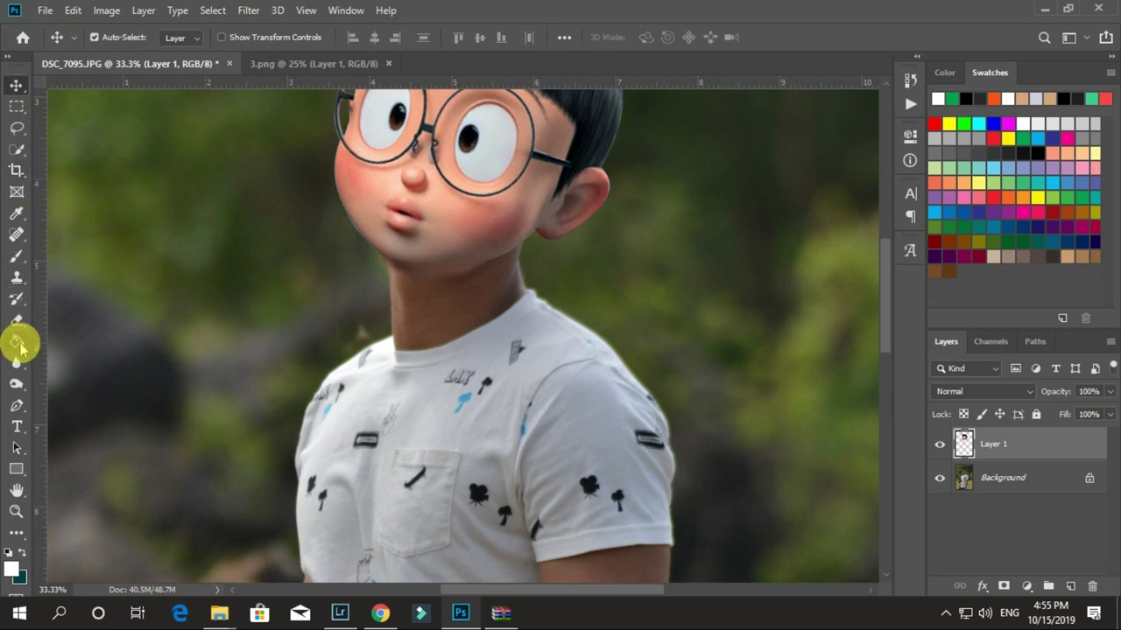
Step: Erase the head's neck edges with a 120 px eraser, then fit the image on screen
click(17, 321)
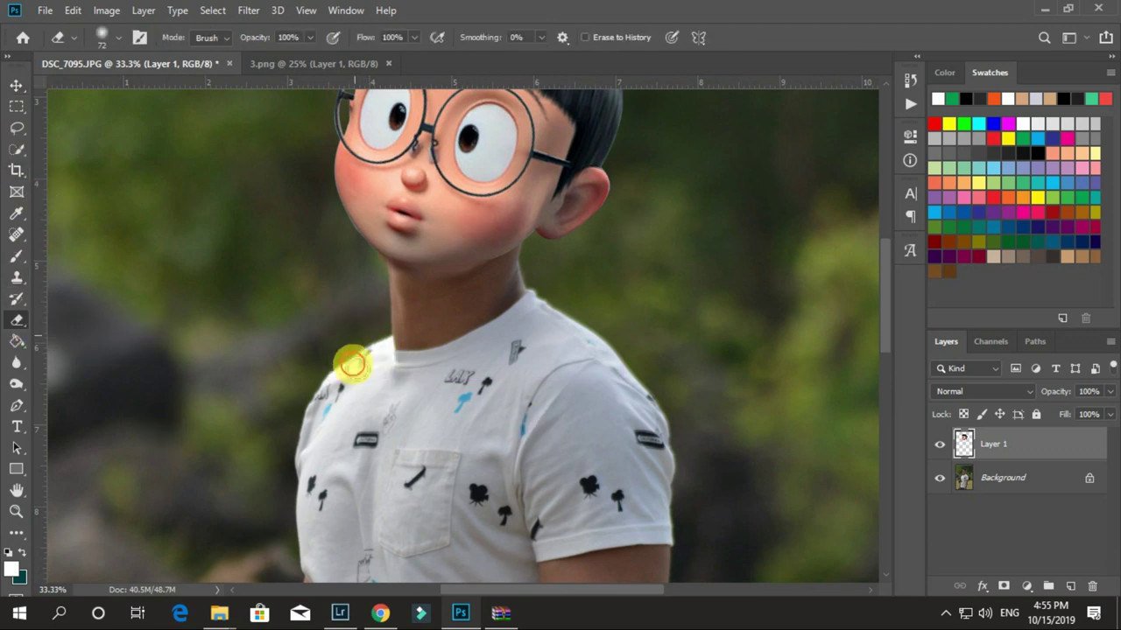
right_click(446, 311)
drag(581, 333, 611, 353)
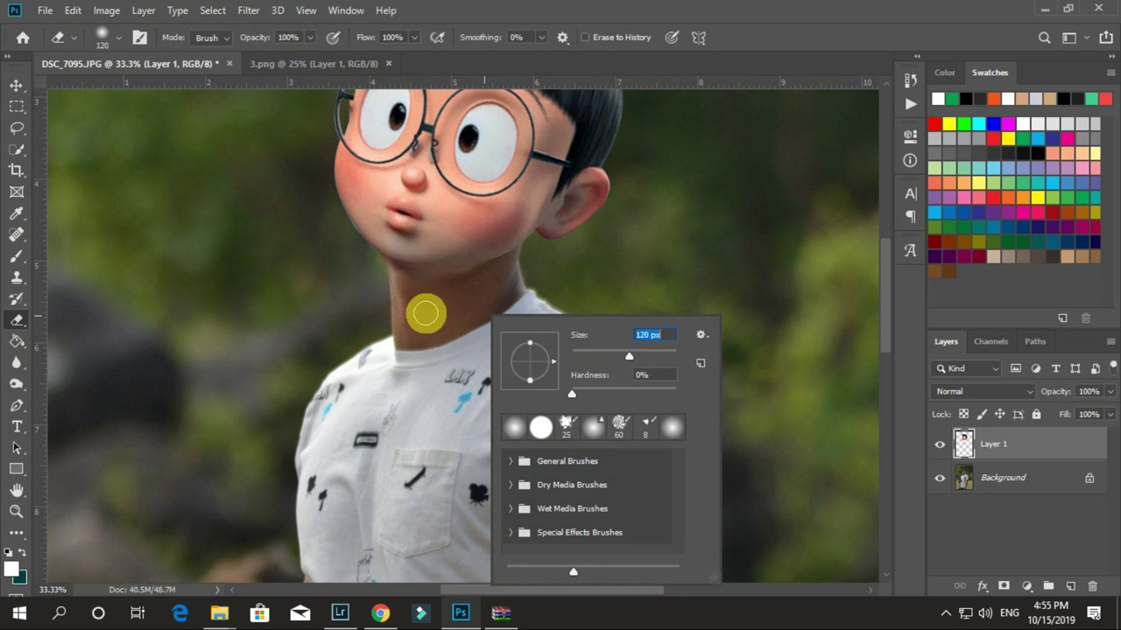
key(Return)
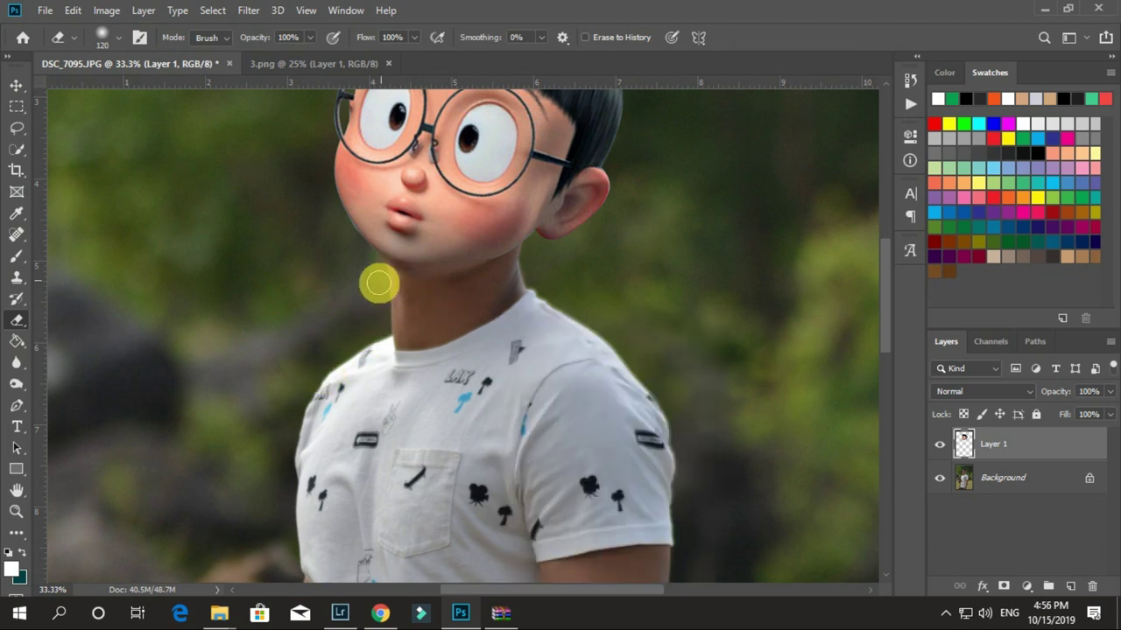
click(15, 511)
click(485, 37)
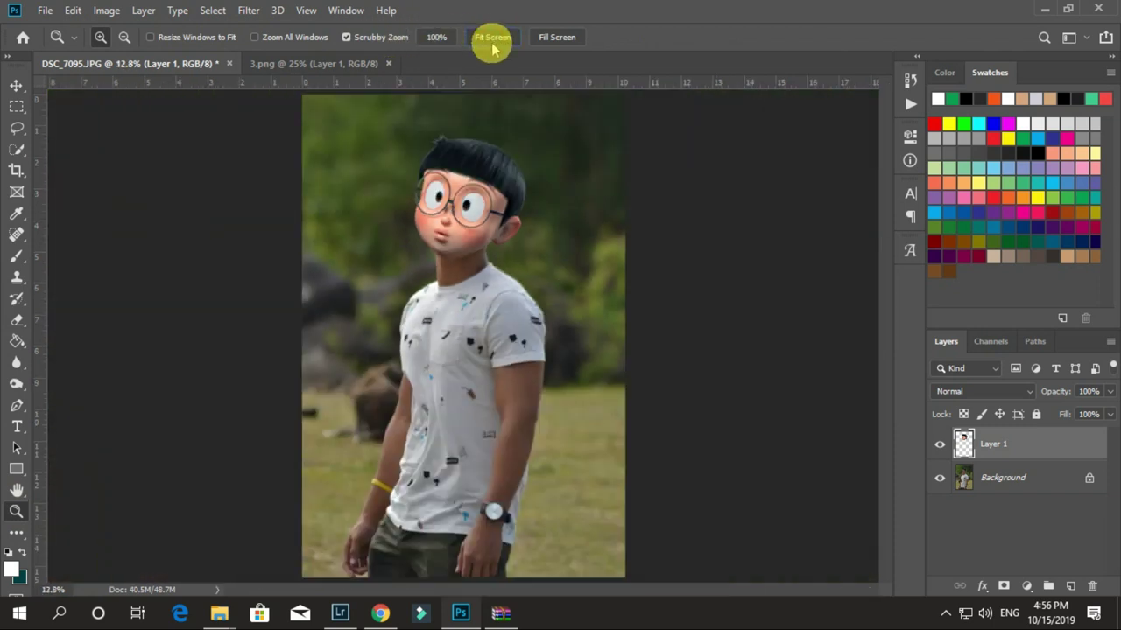
Step: Preview an Exposure adjustment of about -0.55 on the cartoon head
key(v)
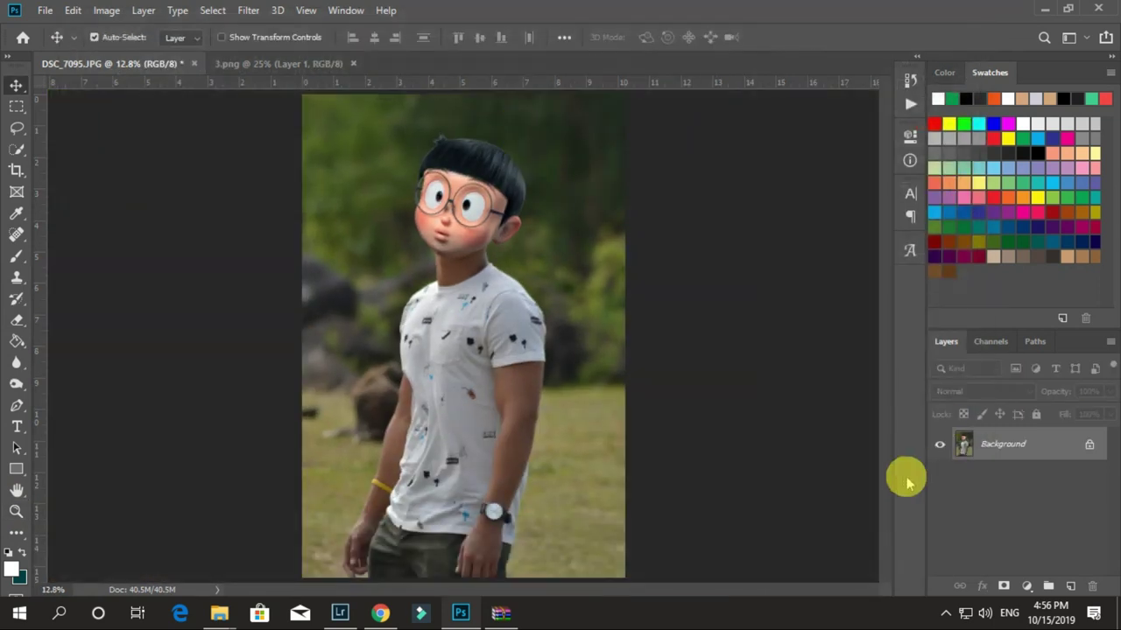
click(106, 10)
mouse_move(132, 53)
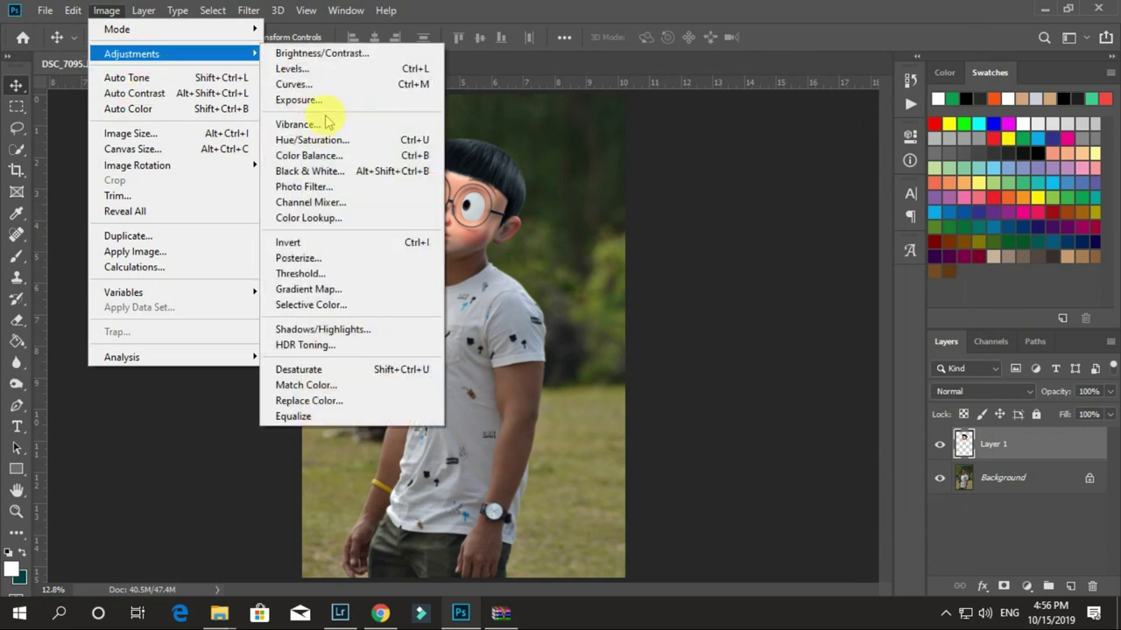
click(315, 100)
drag(591, 122, 771, 126)
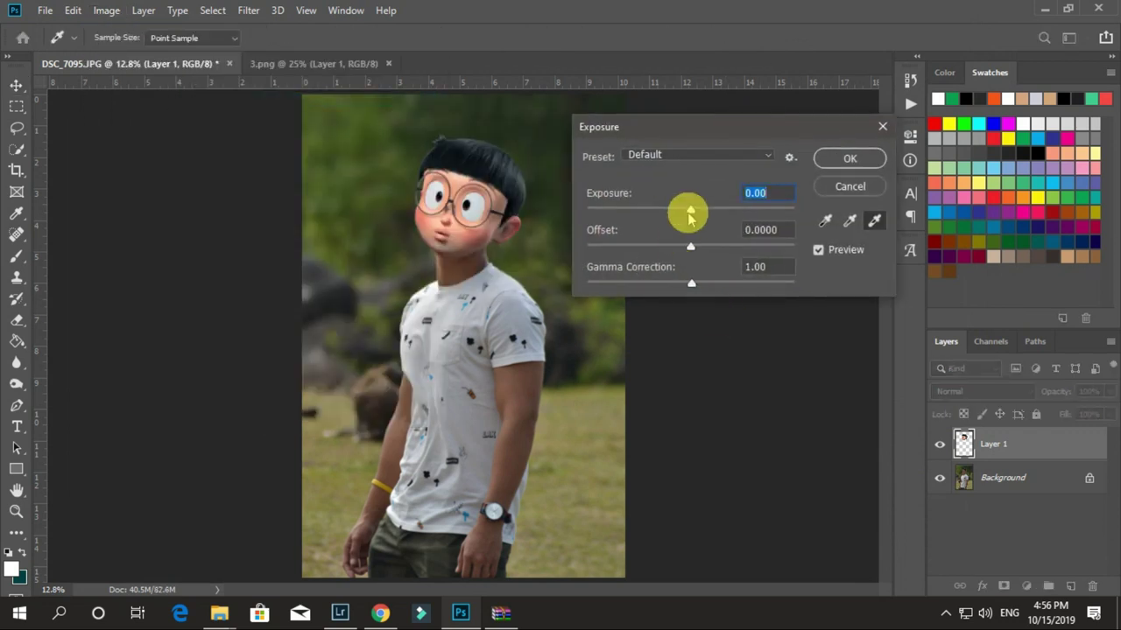
drag(683, 215, 681, 246)
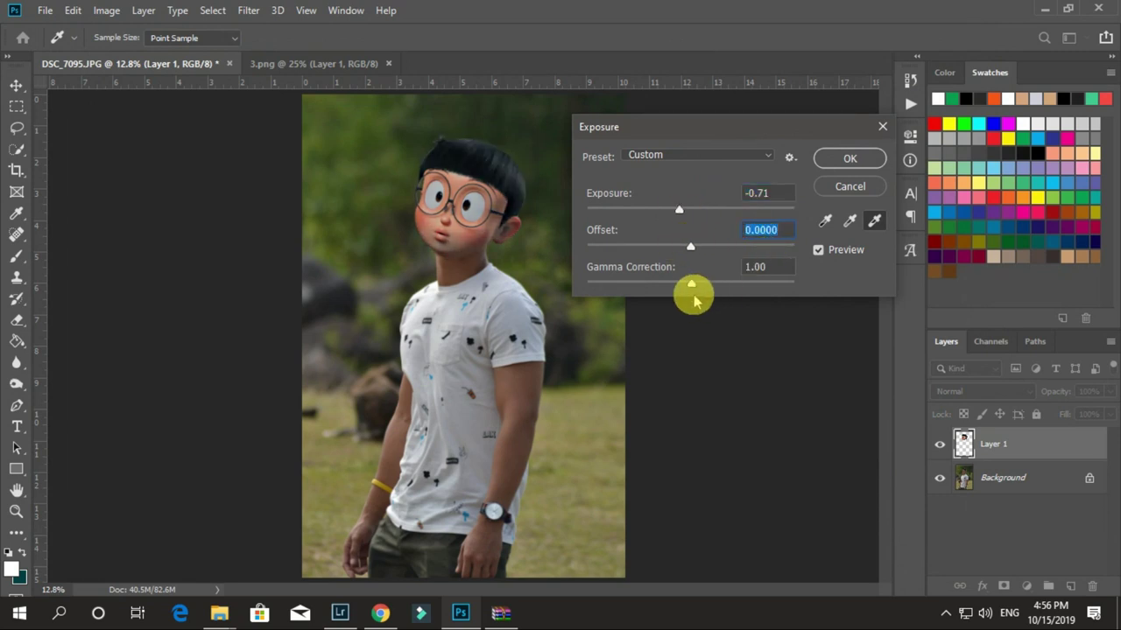
mouse_move(678, 210)
mouse_down()
mouse_move(667, 215)
mouse_move(683, 213)
mouse_up()
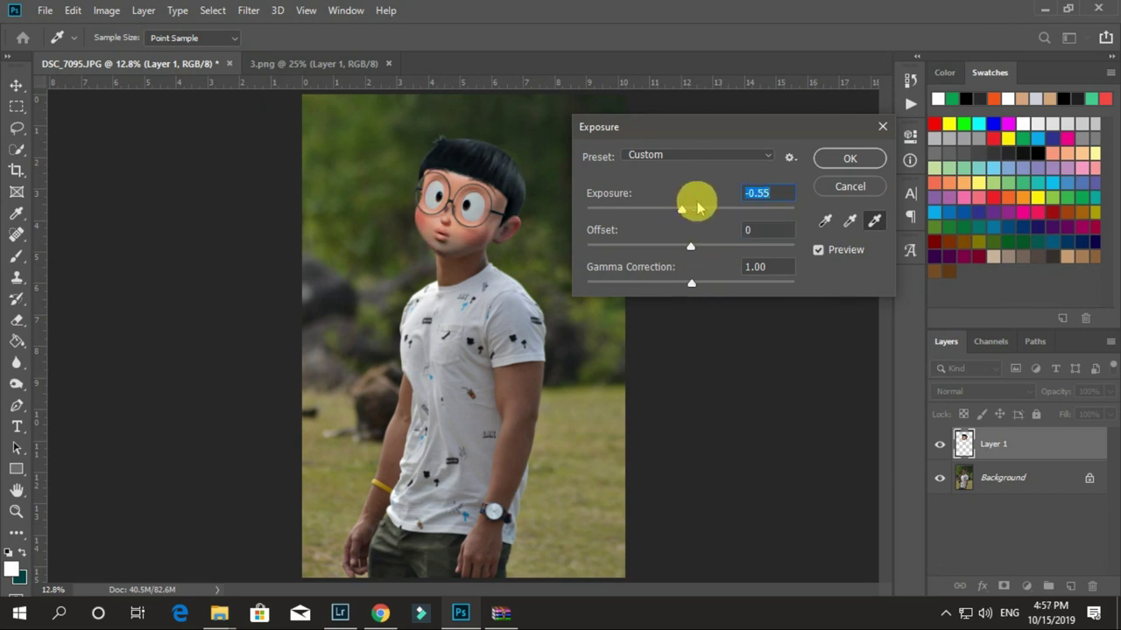
Step: Apply the exposure change and flatten the image into one layer
click(848, 160)
click(143, 11)
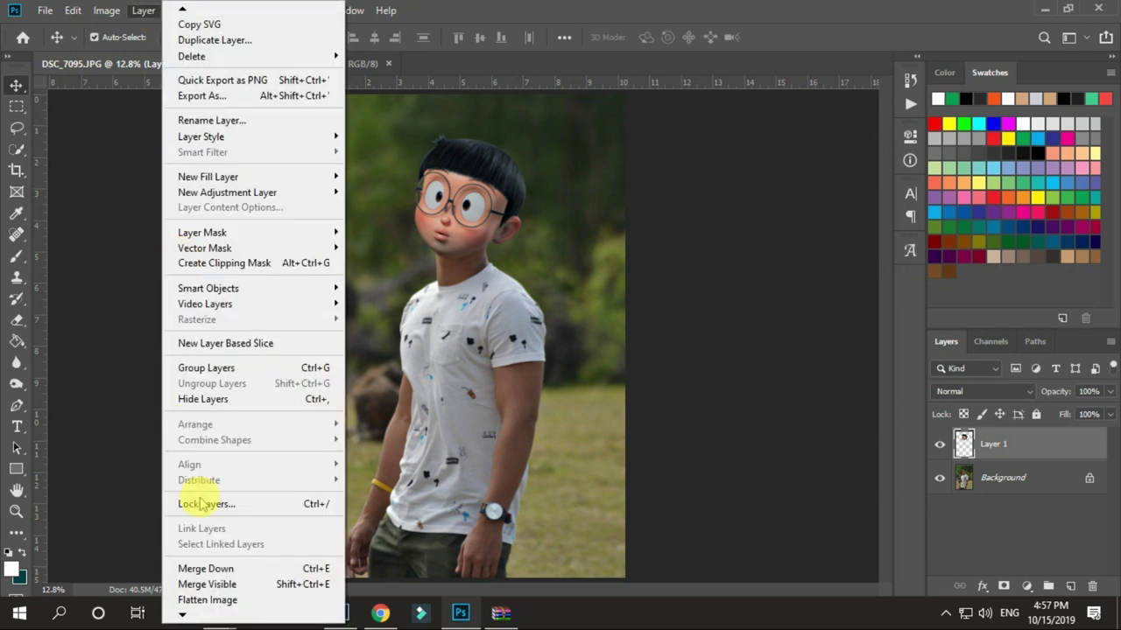
click(195, 599)
Step: Grade the photo with the first user preset in the Camera Raw Filter
click(248, 10)
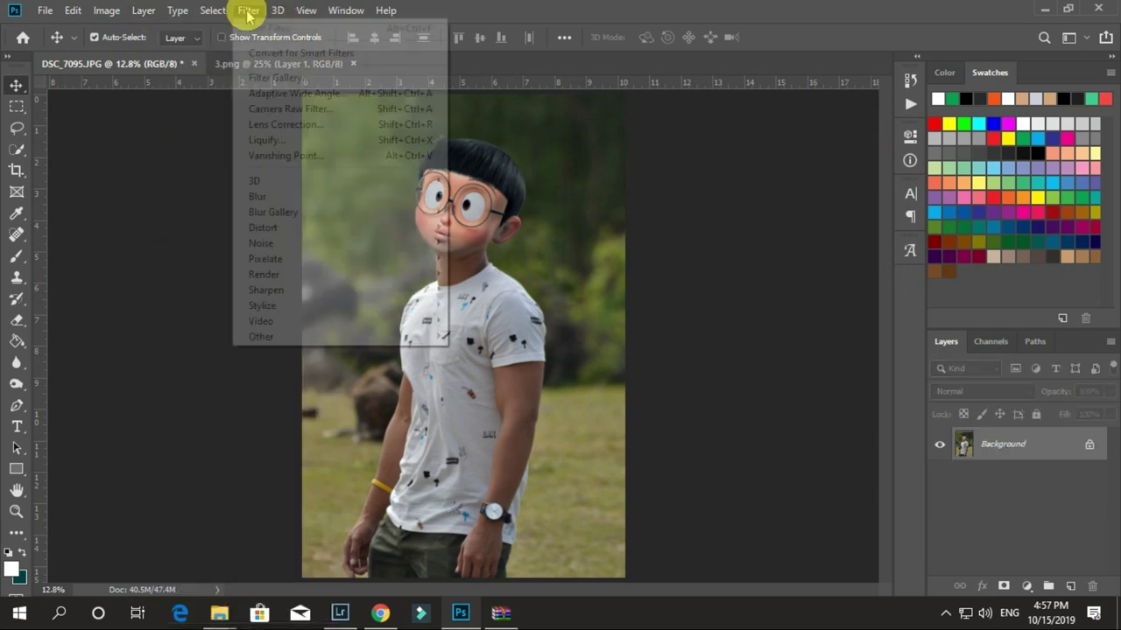
click(746, 194)
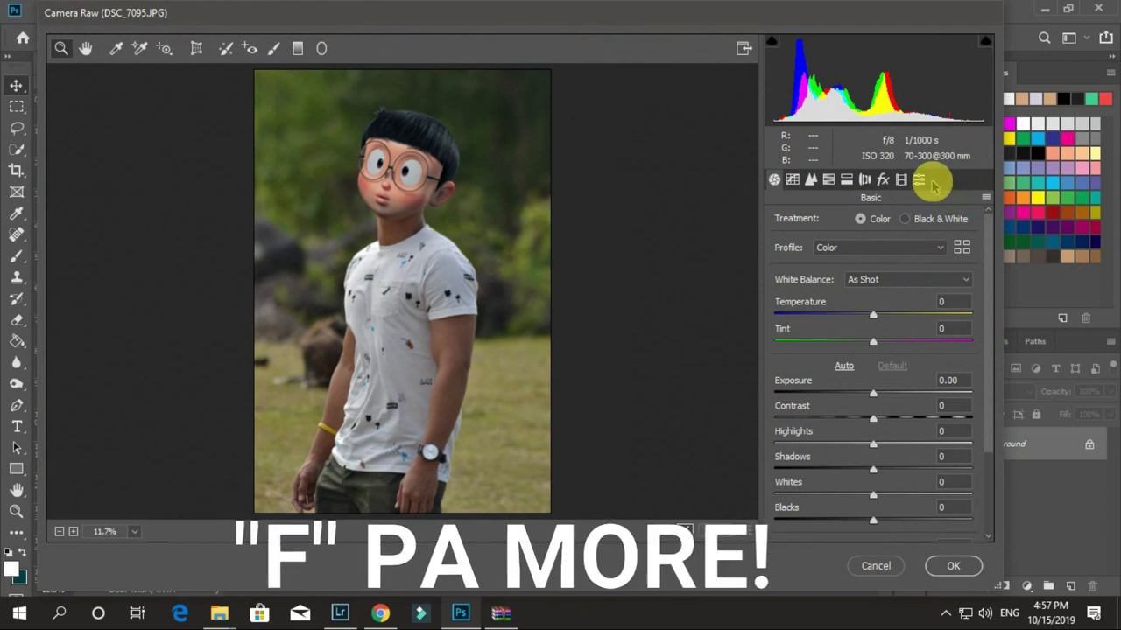
click(918, 179)
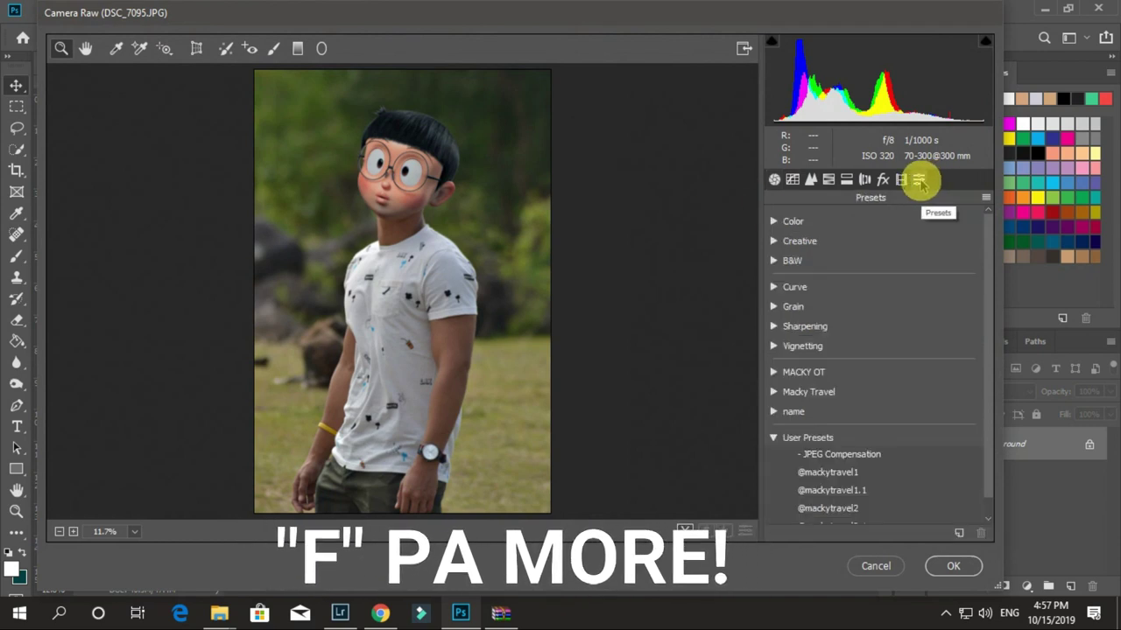
scroll(895, 379, down, 1)
click(846, 451)
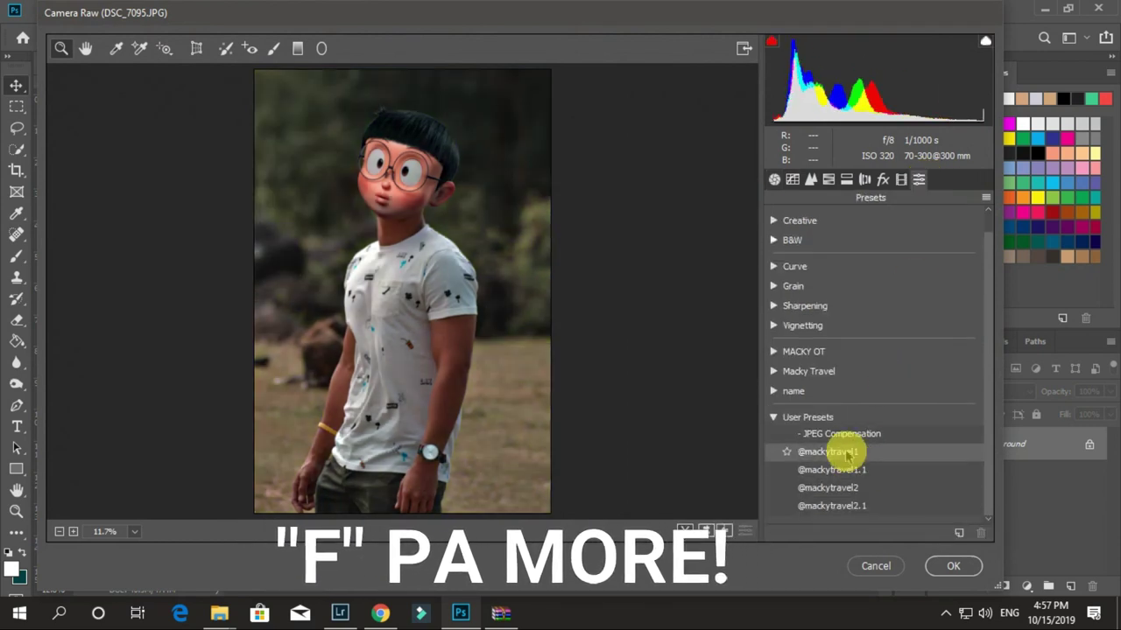
click(849, 470)
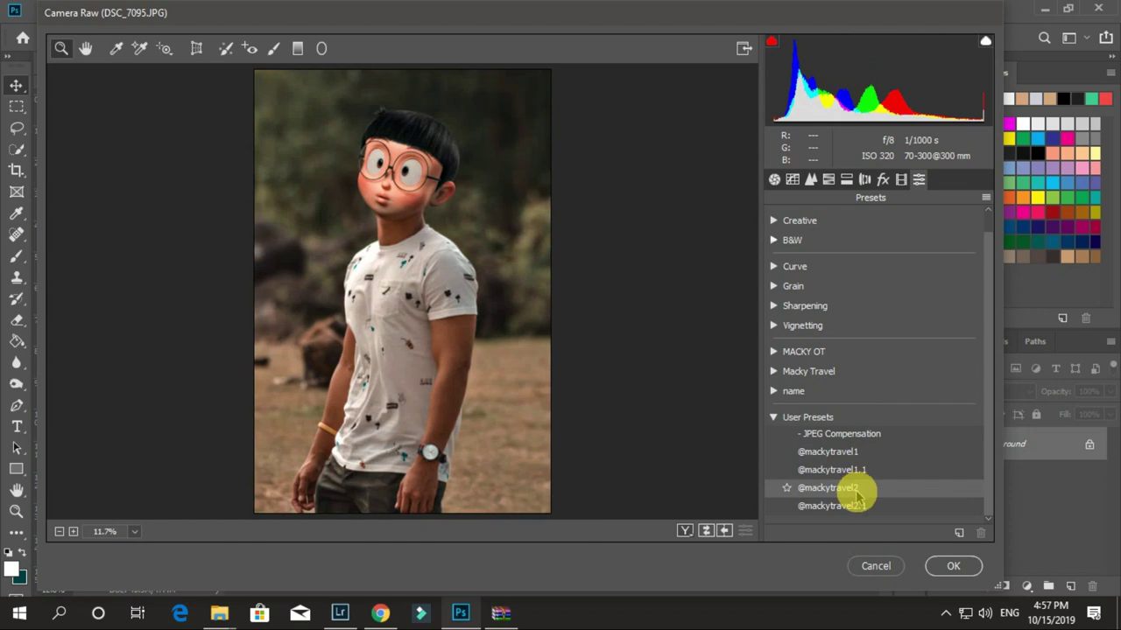
click(858, 506)
click(856, 486)
click(863, 506)
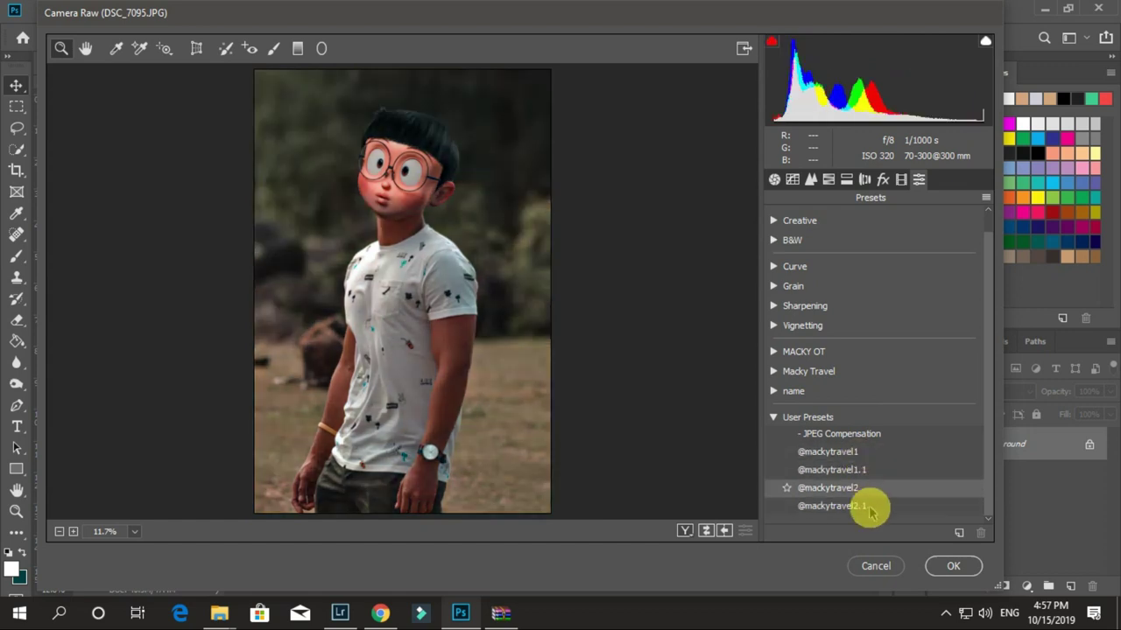
click(847, 469)
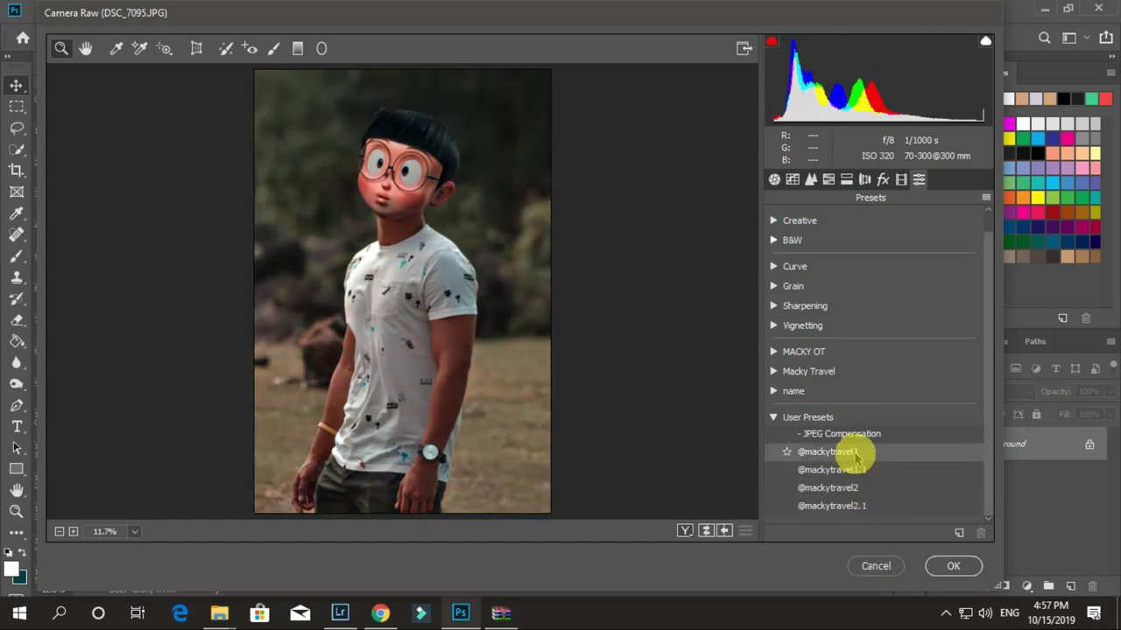
click(954, 567)
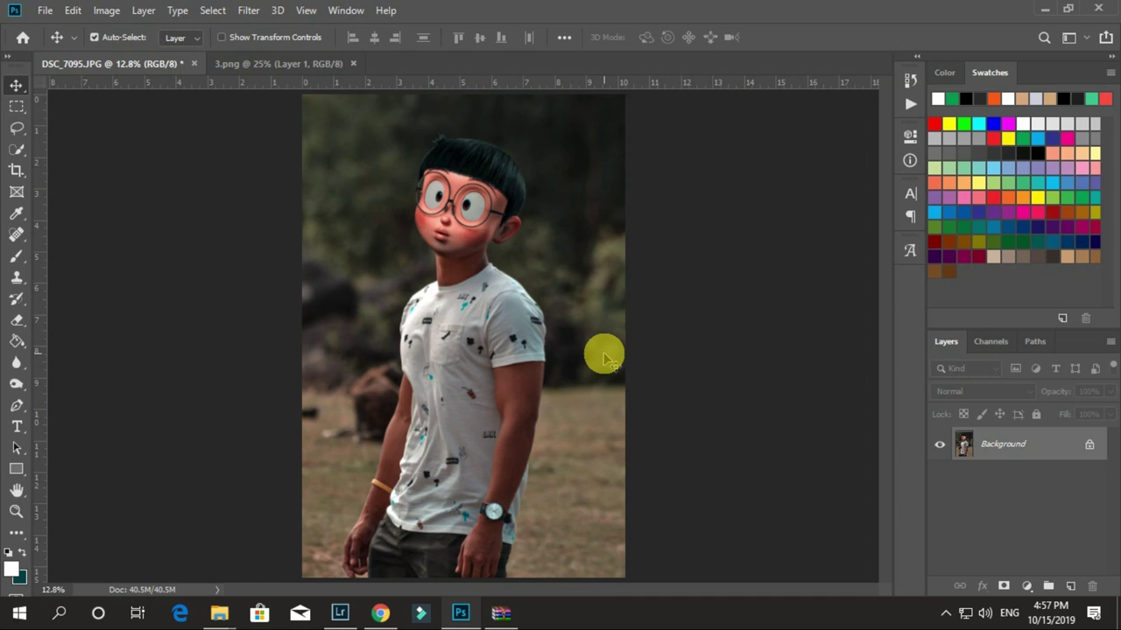
Step: Export the picture via Export As as a JPG at 100% quality
click(45, 10)
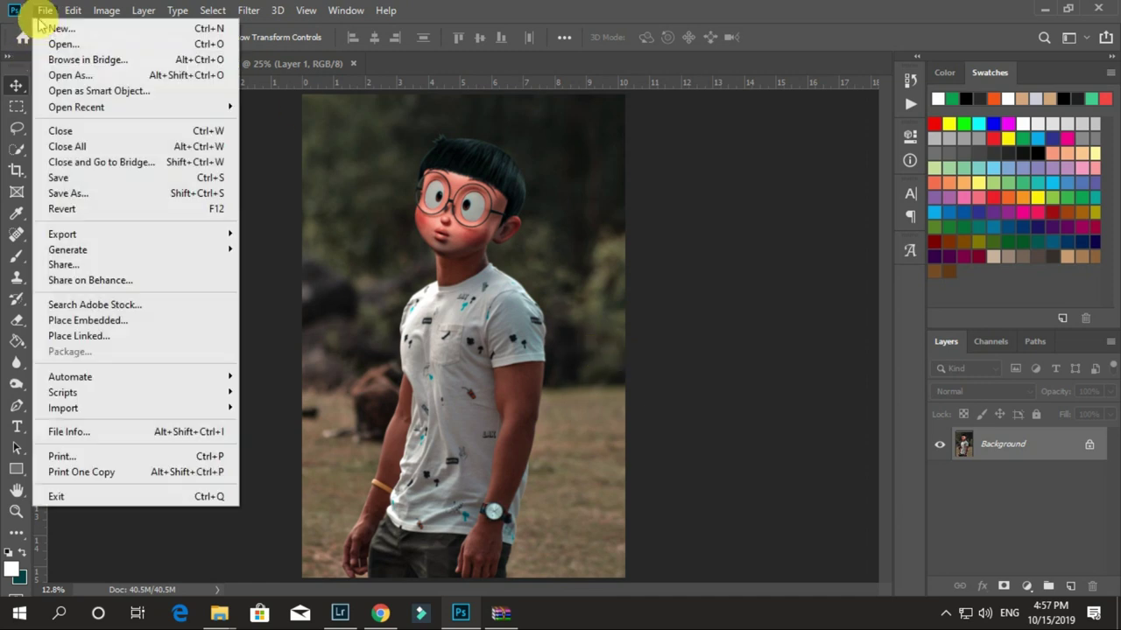
mouse_move(63, 234)
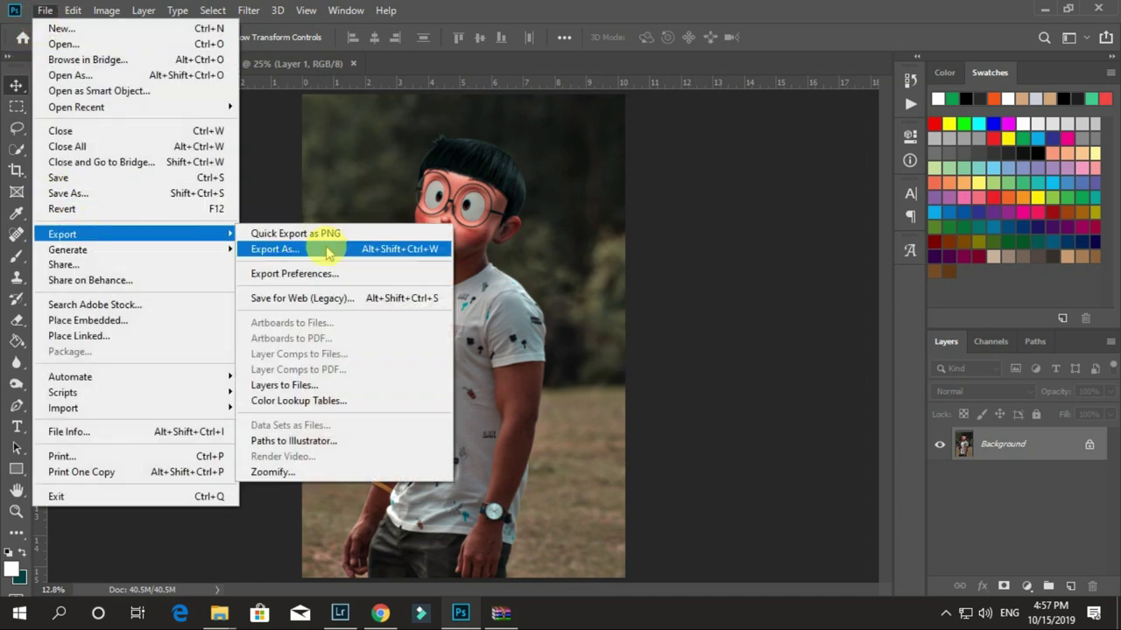
click(328, 252)
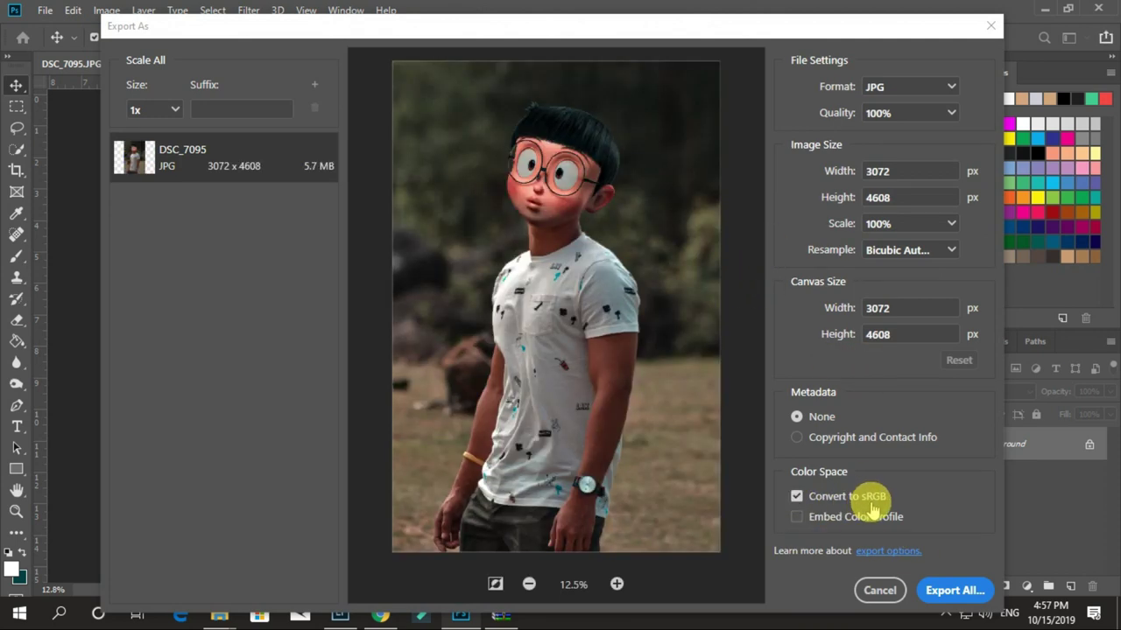
click(959, 590)
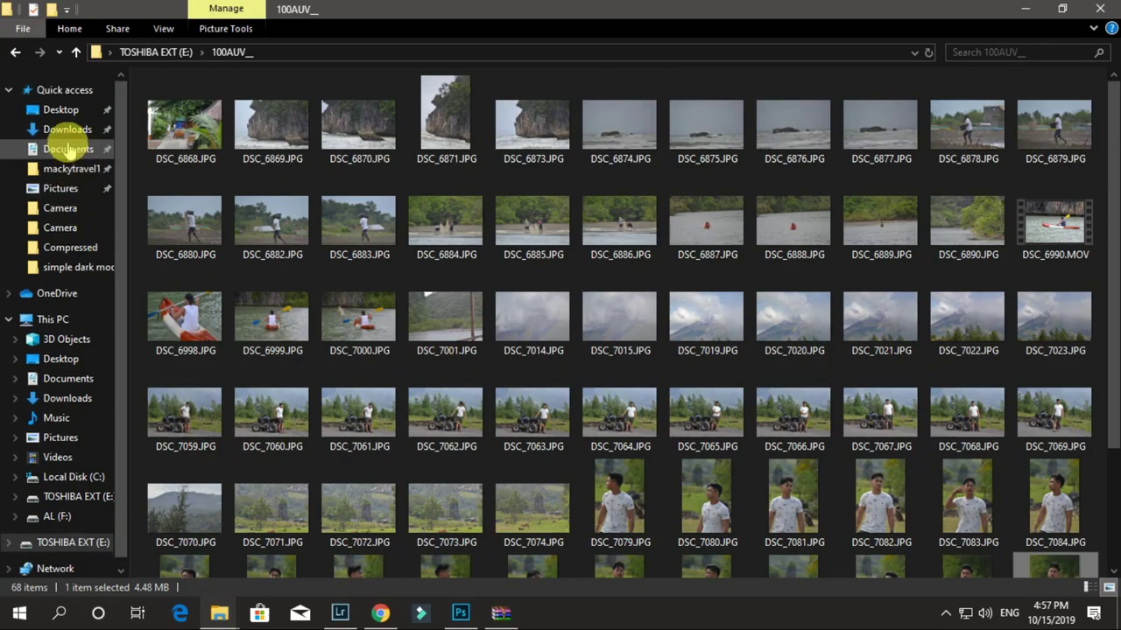
Step: Open the exported JPG from recent files in the Photos viewer
click(68, 95)
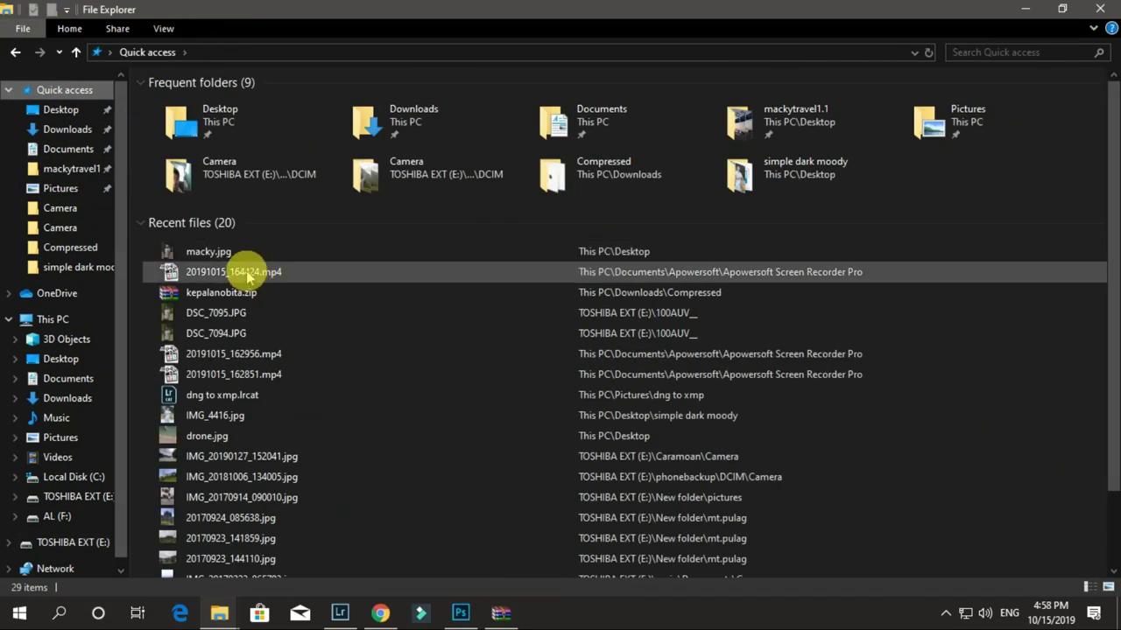
click(238, 254)
double_click(238, 253)
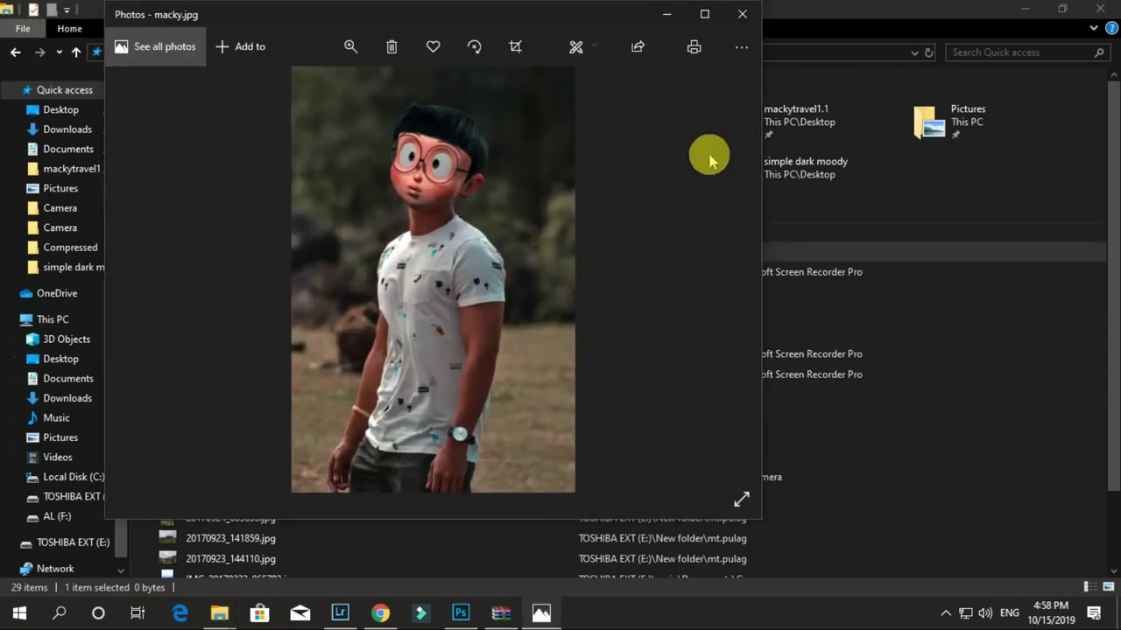
Step: Maximize the Photos window to view the exported cartoon-head composite JPG full-screen
click(704, 14)
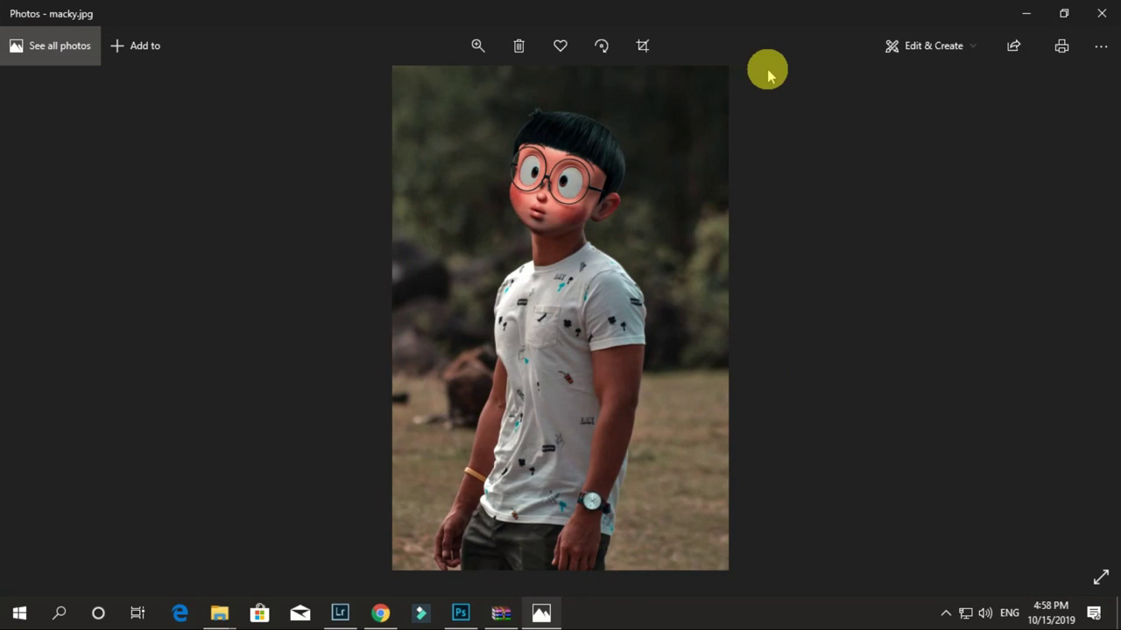